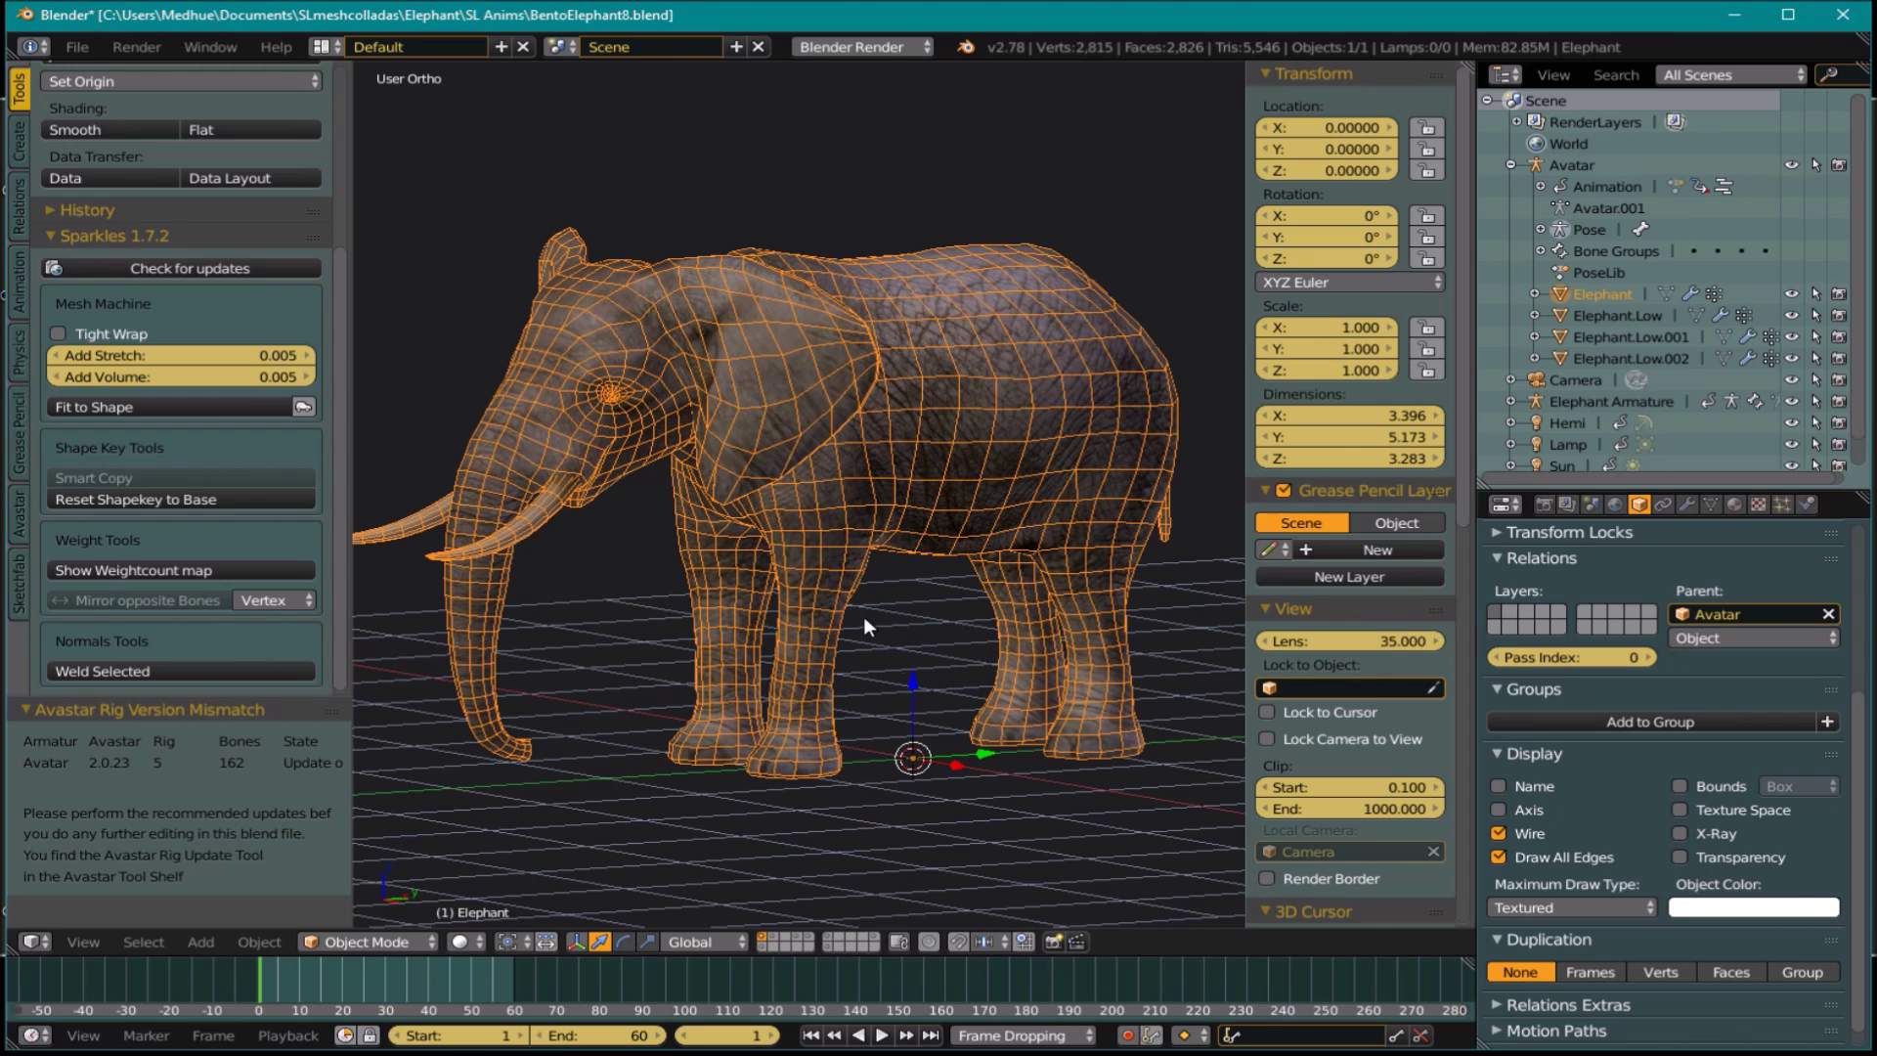
# - Display the Avastar mesh info for the elephant and examine its triangle, vertex and LOD estimates against the model
pyautogui.moveTo(784, 589); pyautogui.dragTo(703, 549, button='middle')
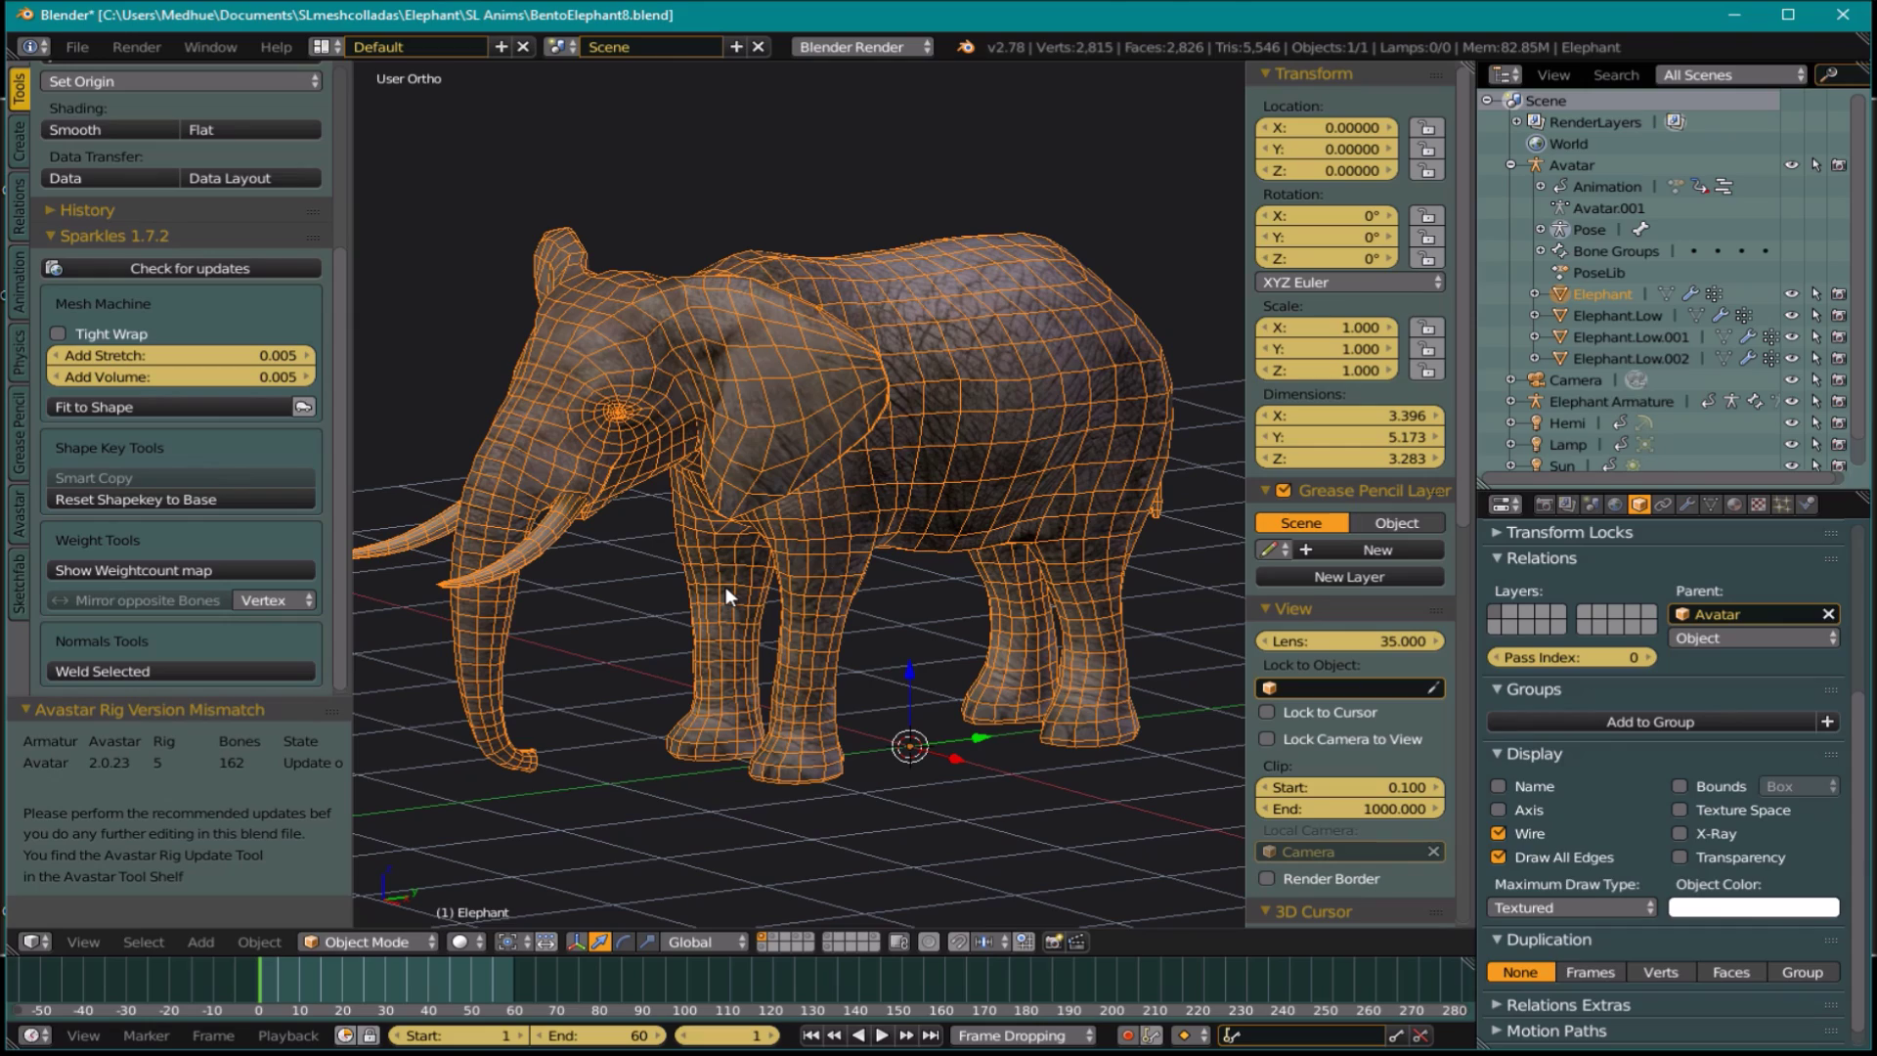
pyautogui.moveTo(848, 619)
pyautogui.mouseDown(button='middle')
pyautogui.moveTo(777, 601)
pyautogui.moveTo(851, 624)
pyautogui.mouseUp(button='middle')
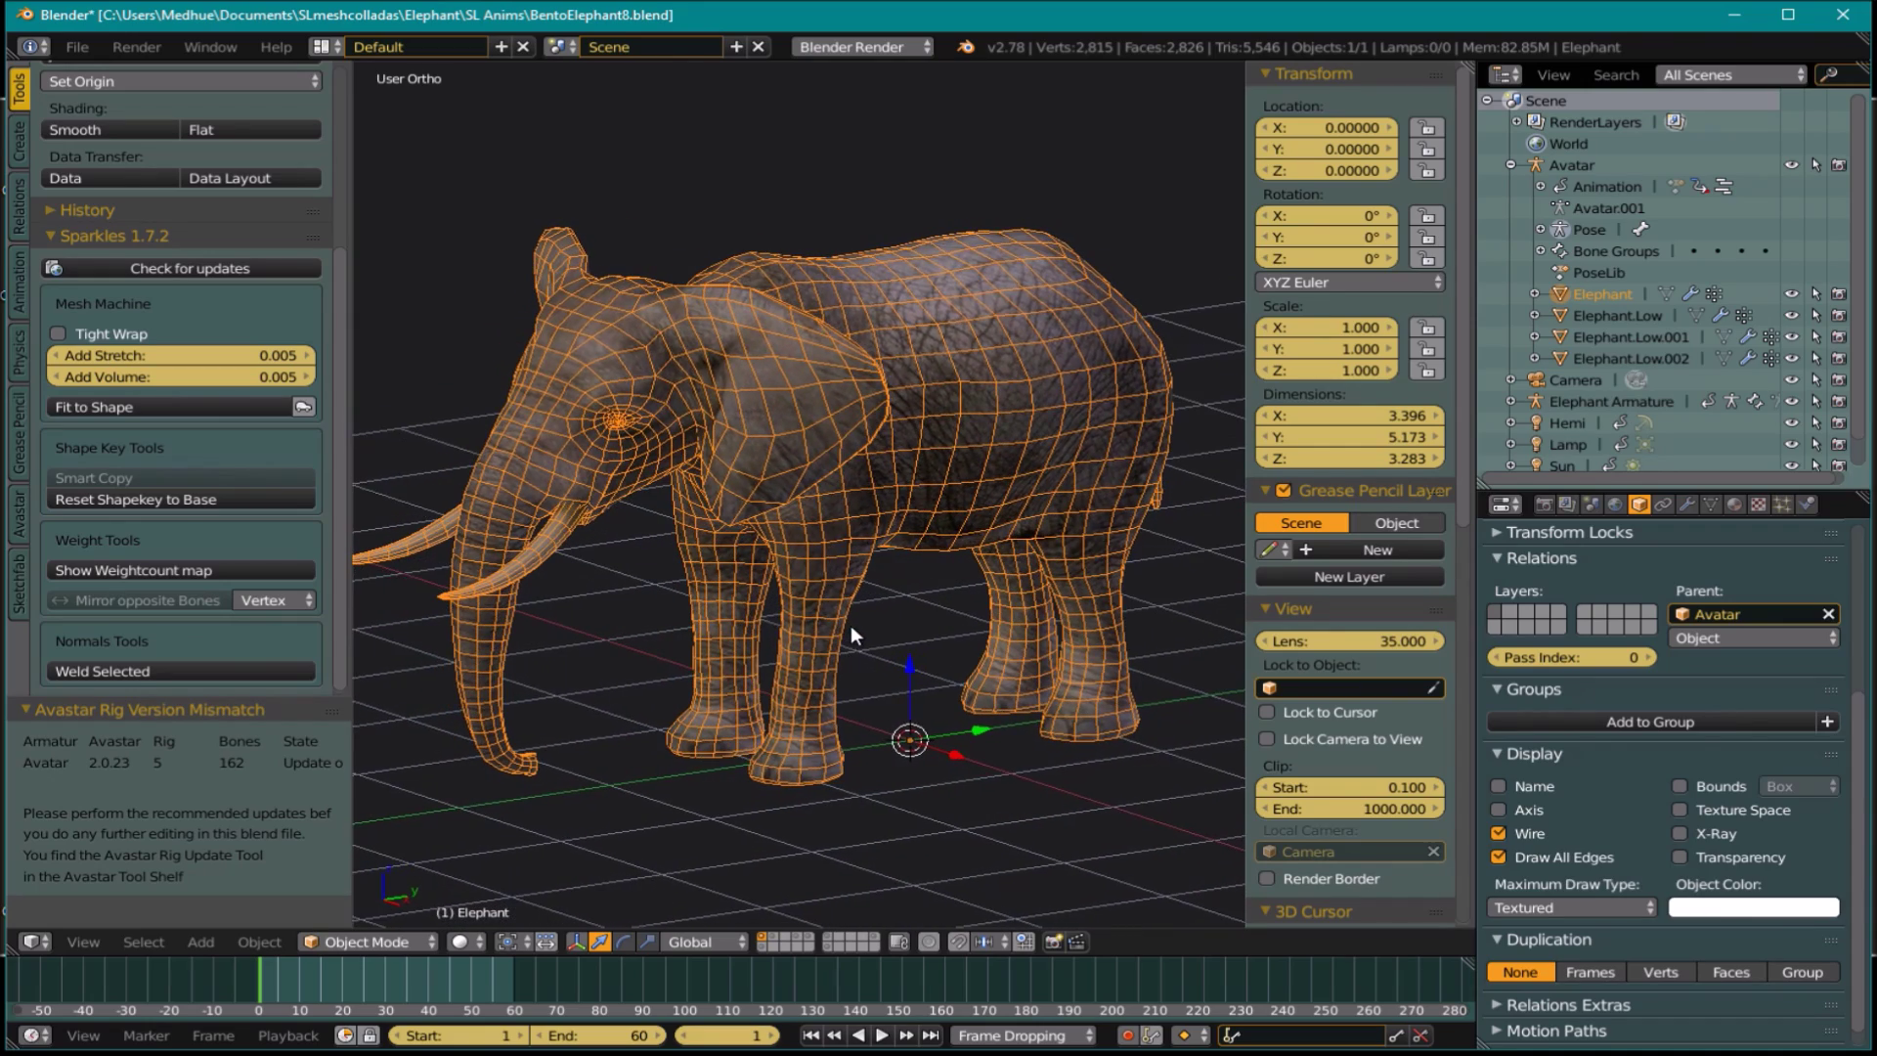
pyautogui.click(22, 514)
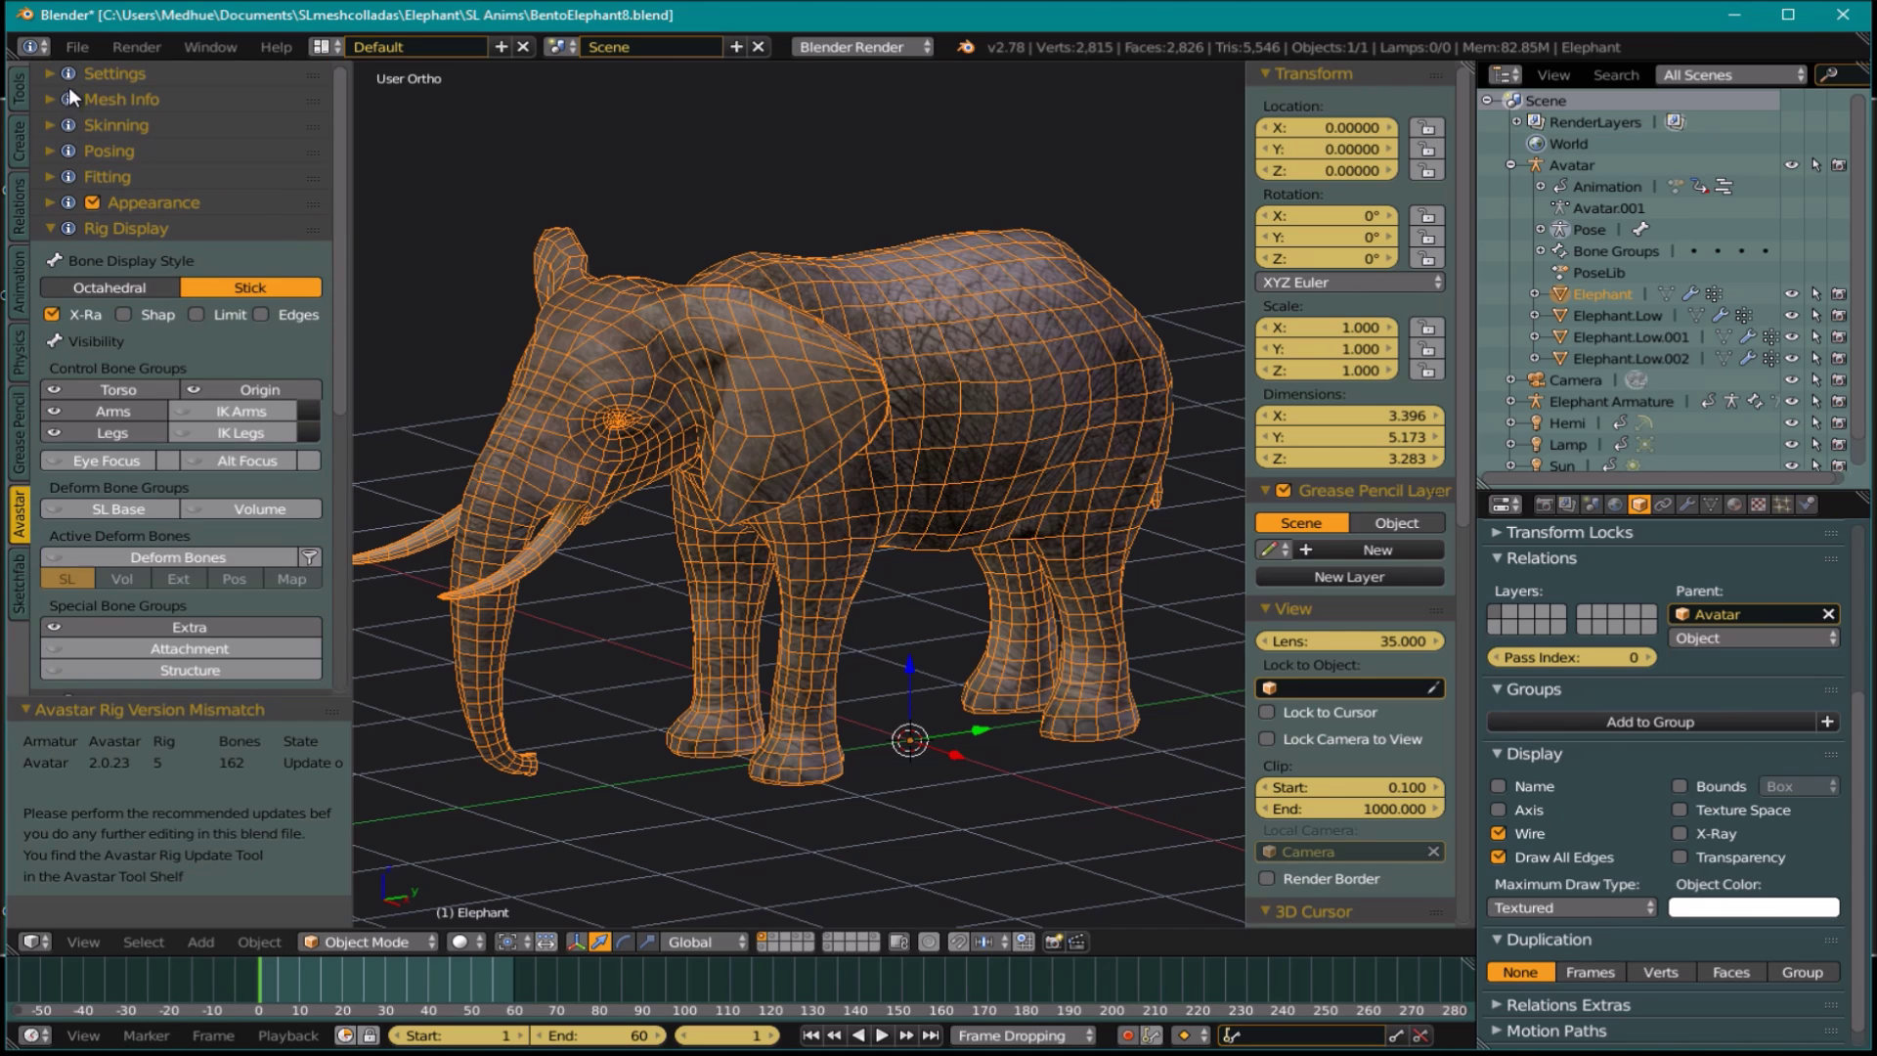
pyautogui.click(51, 231)
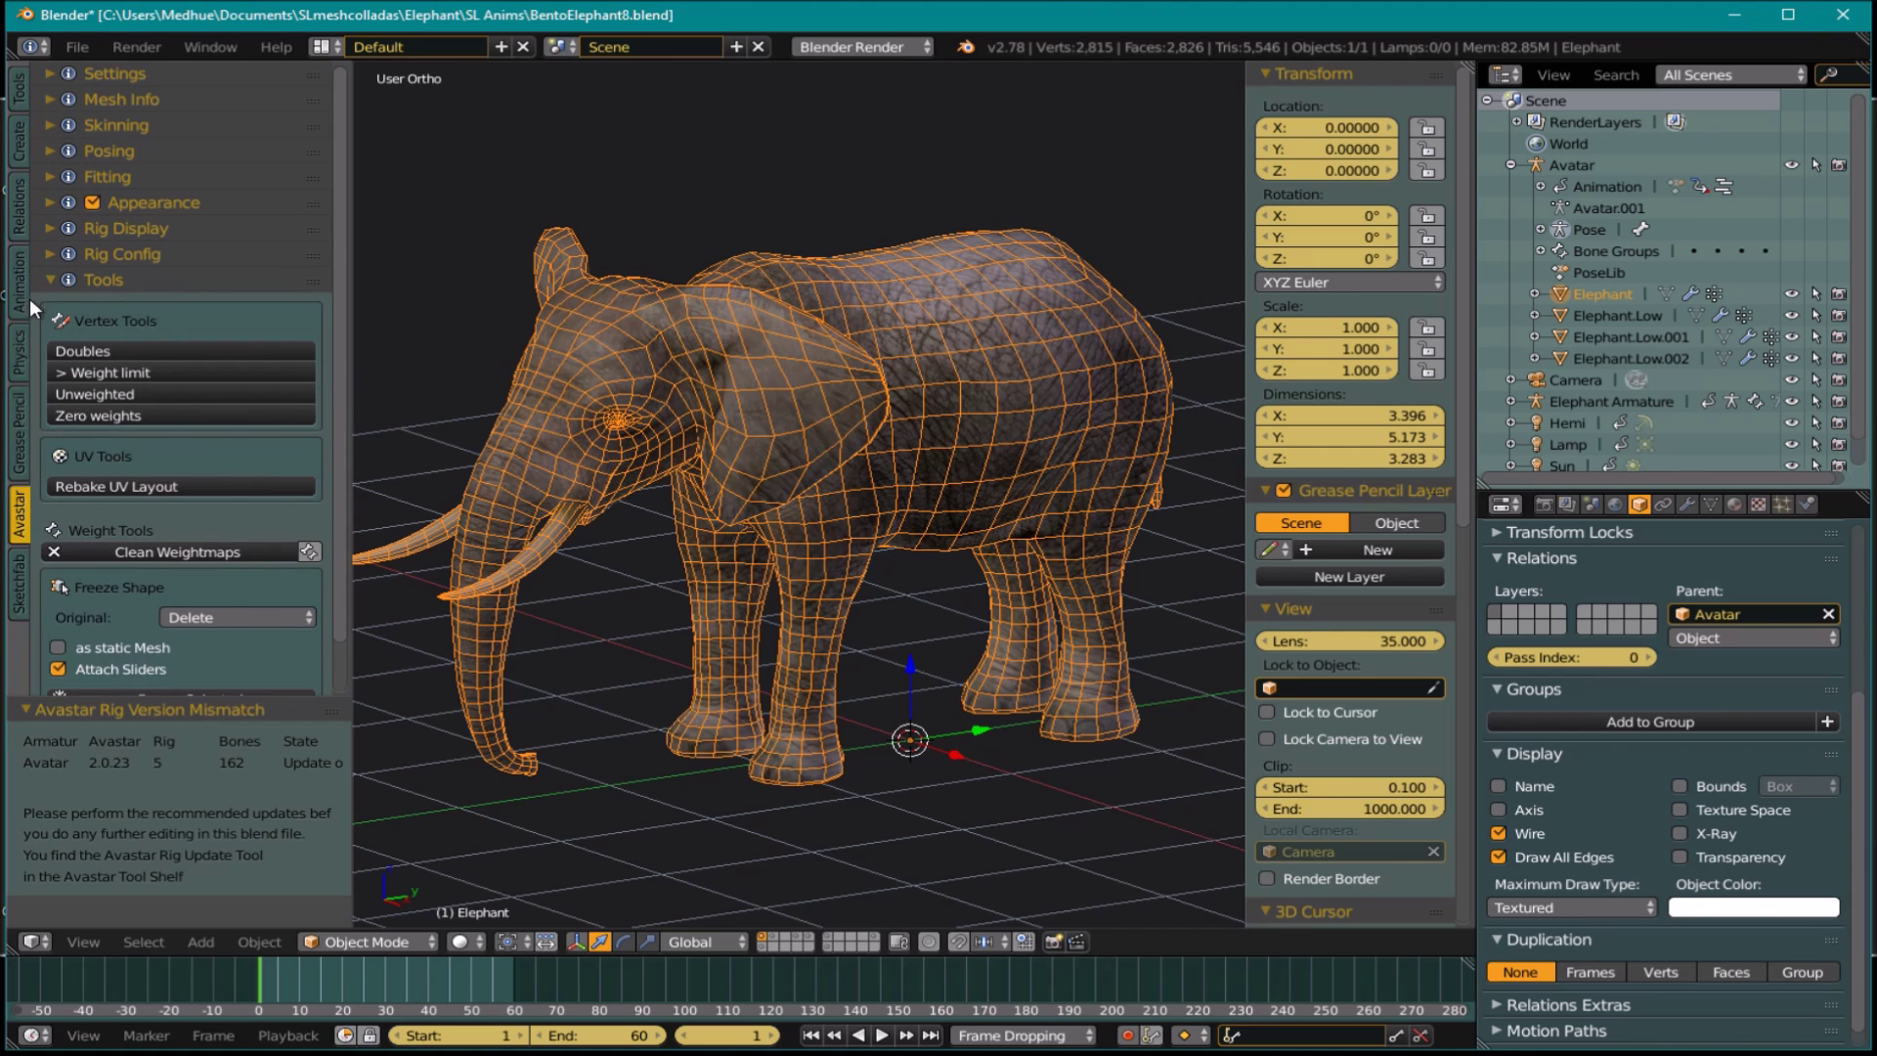
pyautogui.click(51, 278)
pyautogui.click(50, 95)
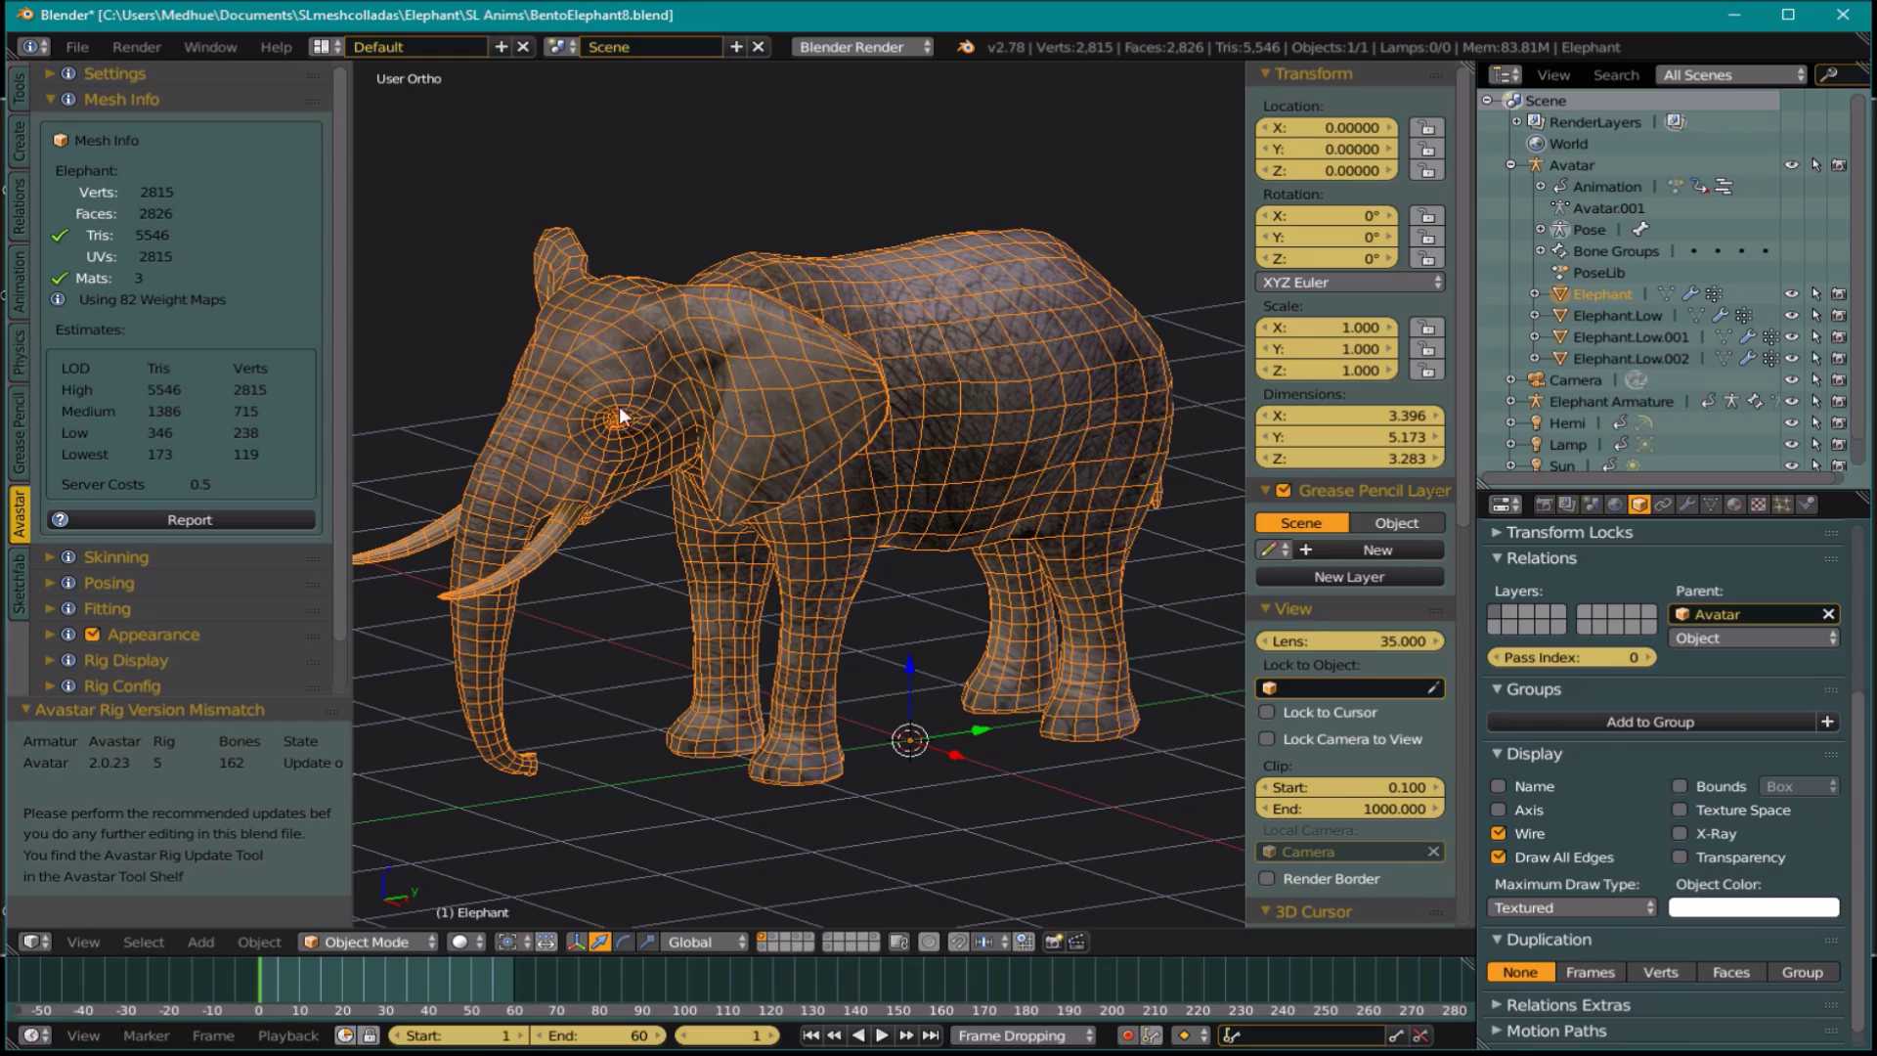
pyautogui.moveTo(985, 561); pyautogui.dragTo(1046, 530, button='middle')
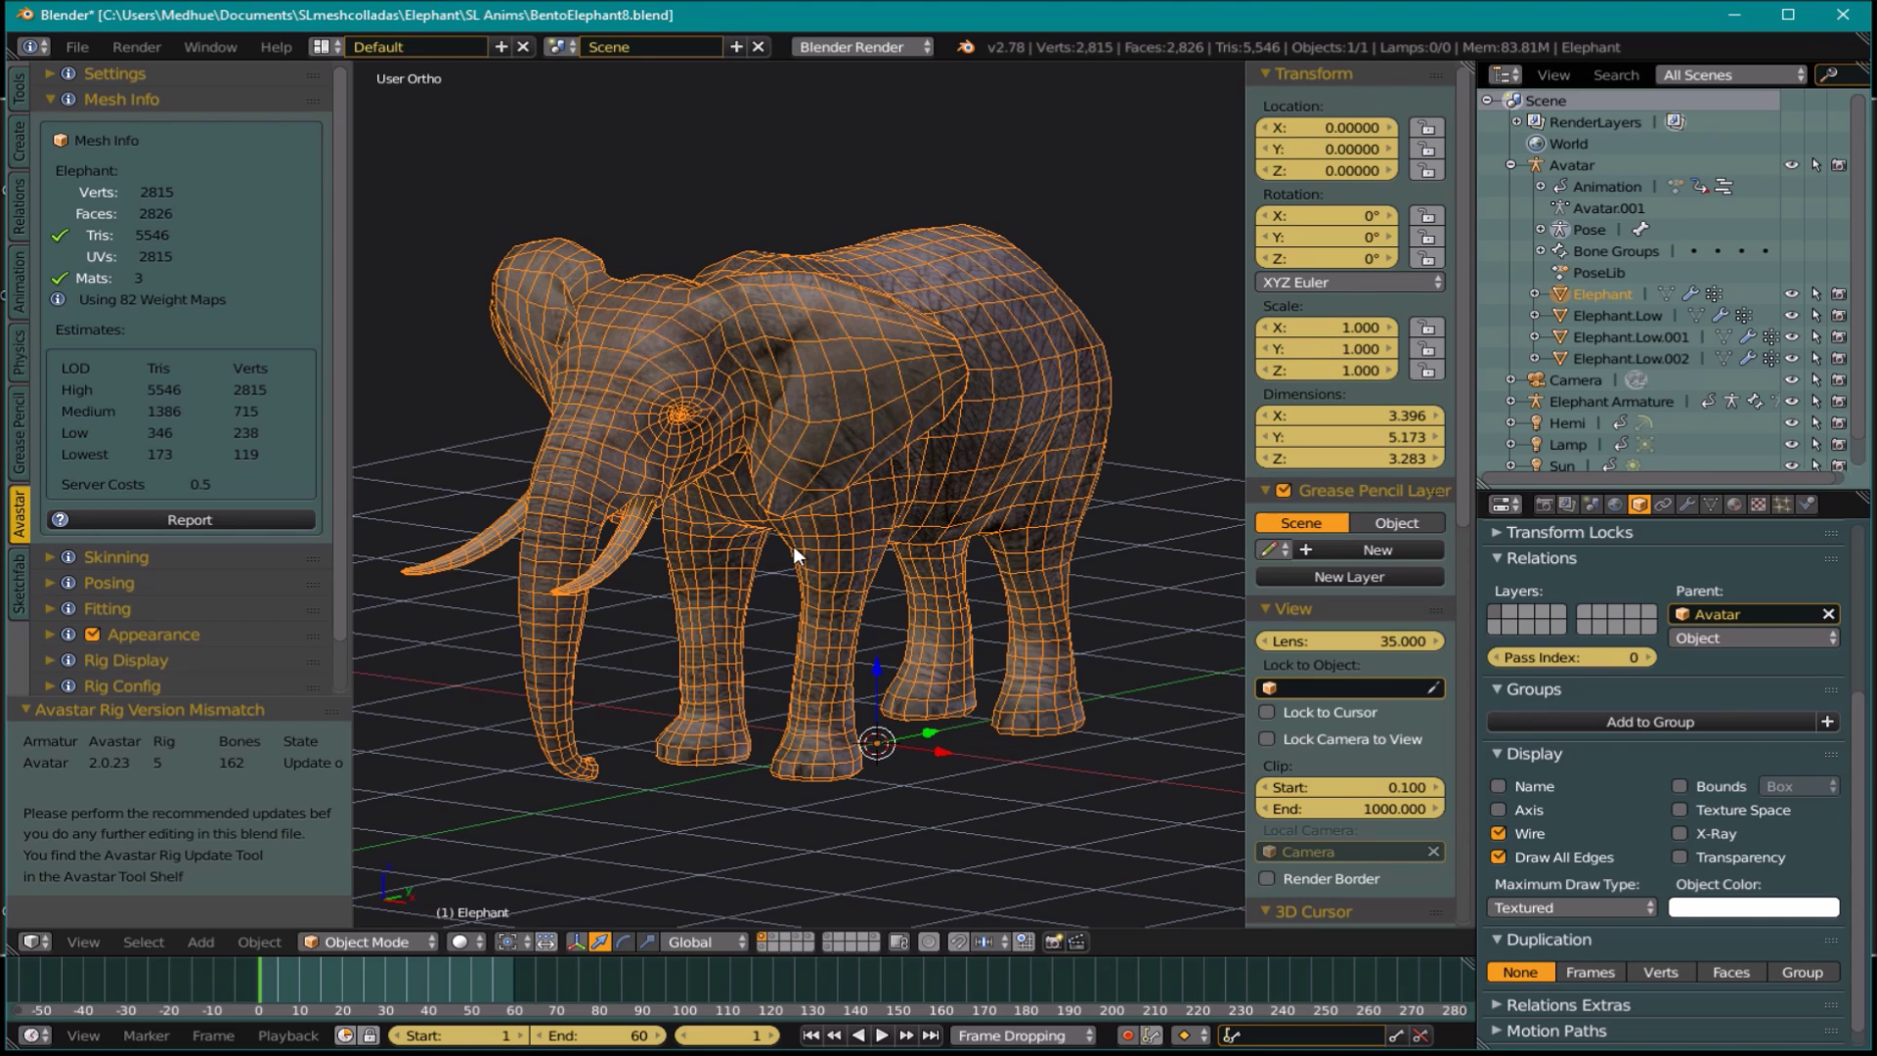
pyautogui.moveTo(973, 554)
pyautogui.mouseDown(button='middle')
pyautogui.moveTo(911, 545)
pyautogui.moveTo(942, 561)
pyautogui.mouseUp(button='middle')
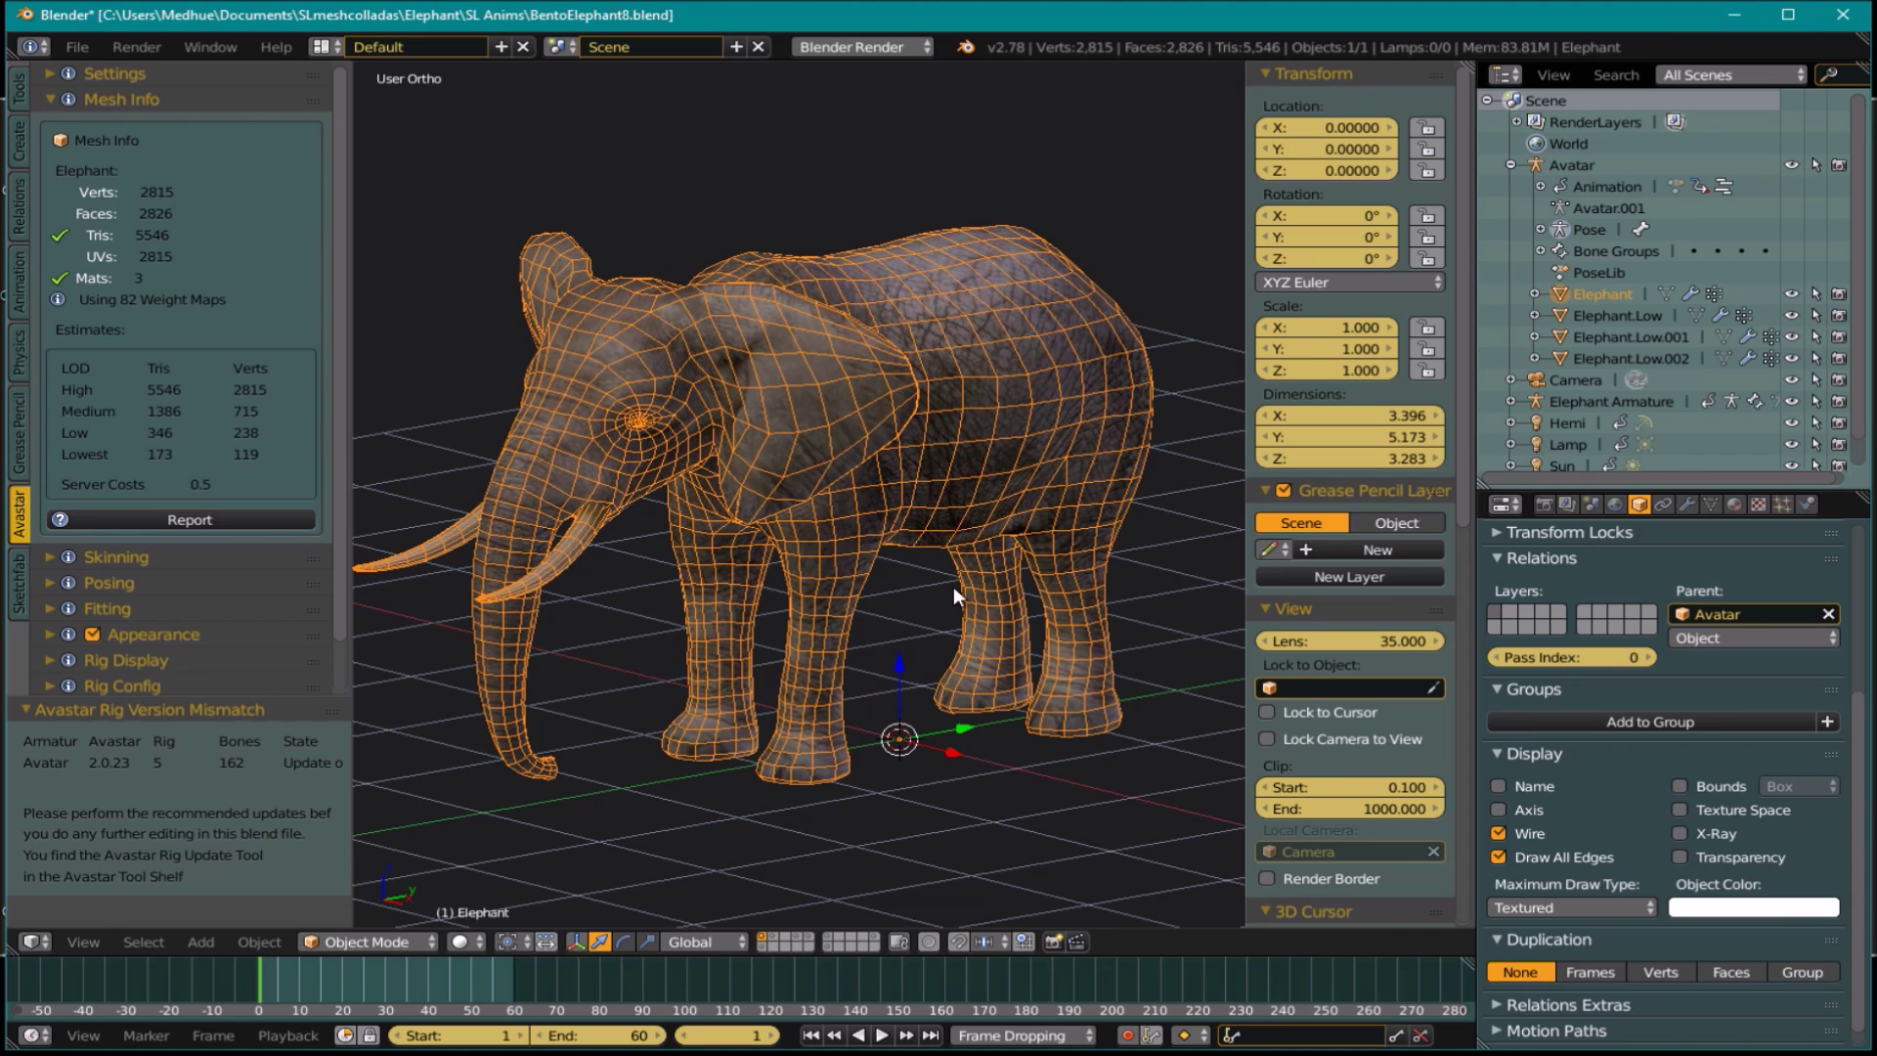
# - Enter Edit Mode on the elephant mesh and turn off the vertex weight overlay
pyautogui.click(358, 936)
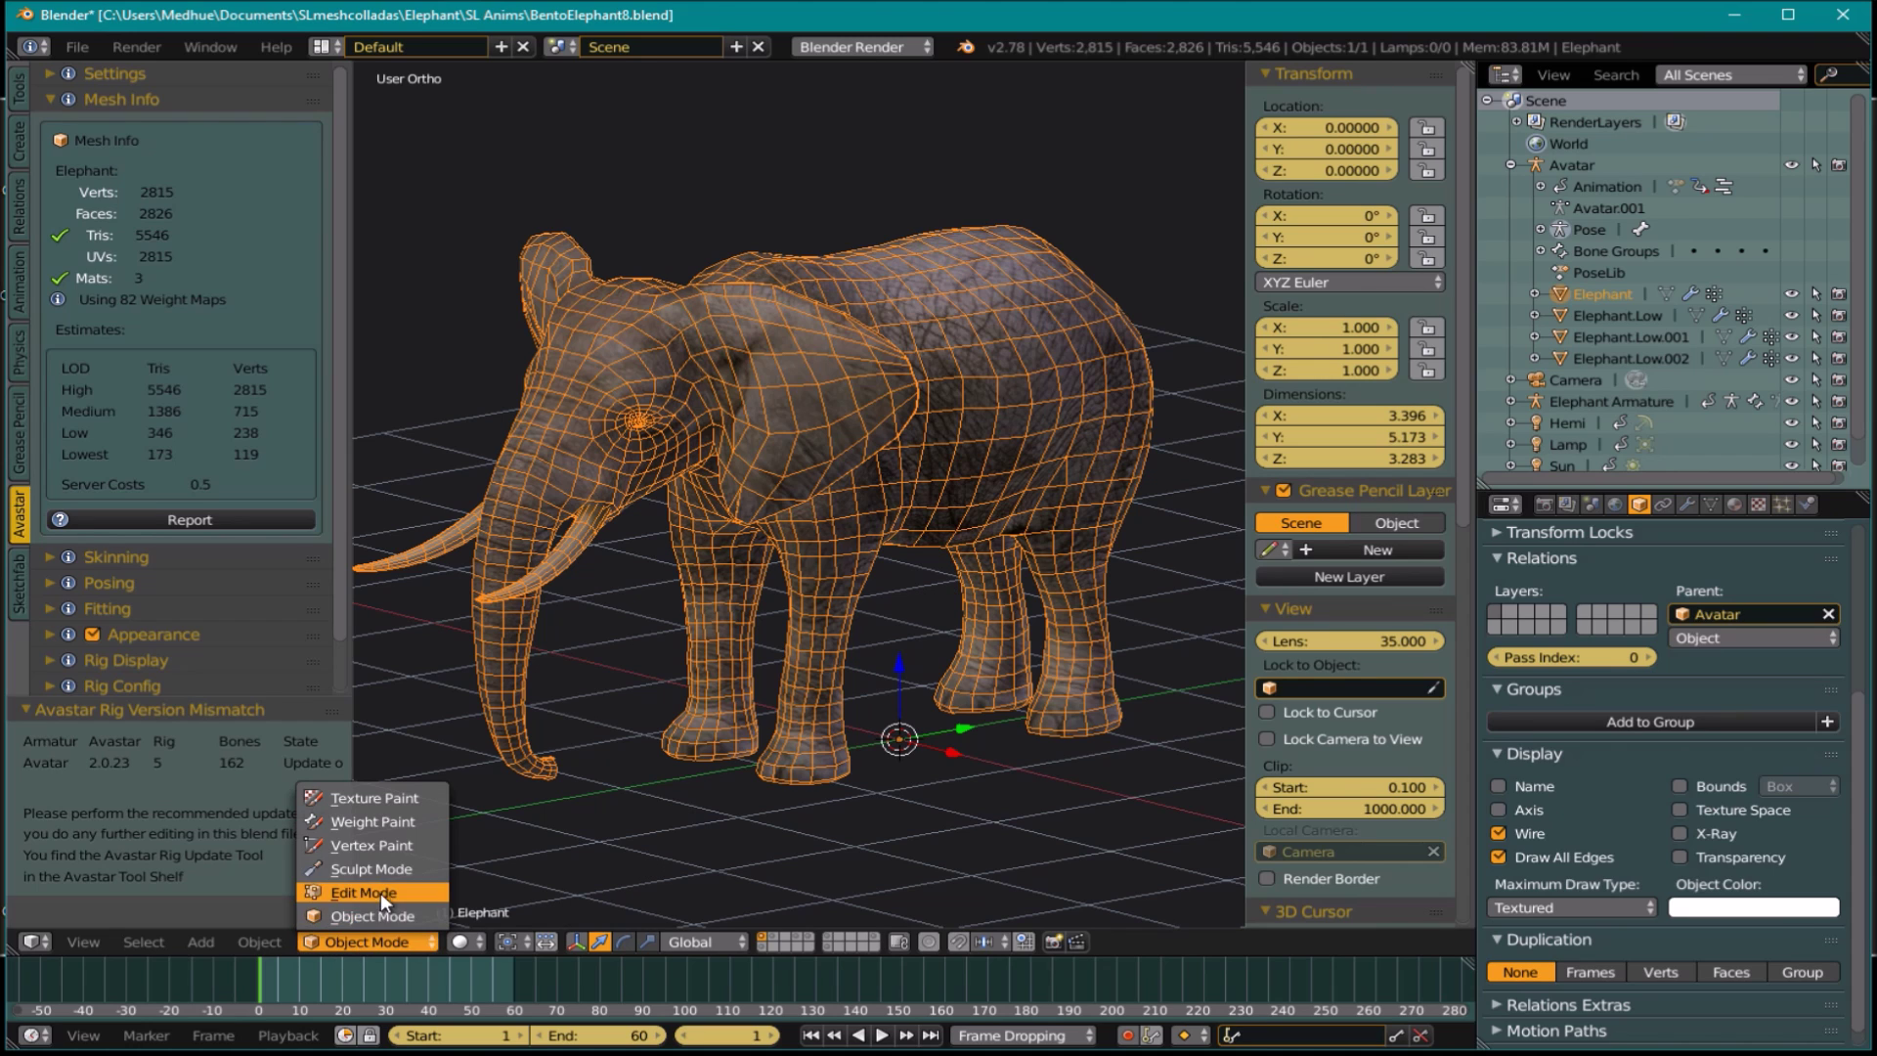
pyautogui.click(380, 892)
pyautogui.scroll(-15, 1369, 702)
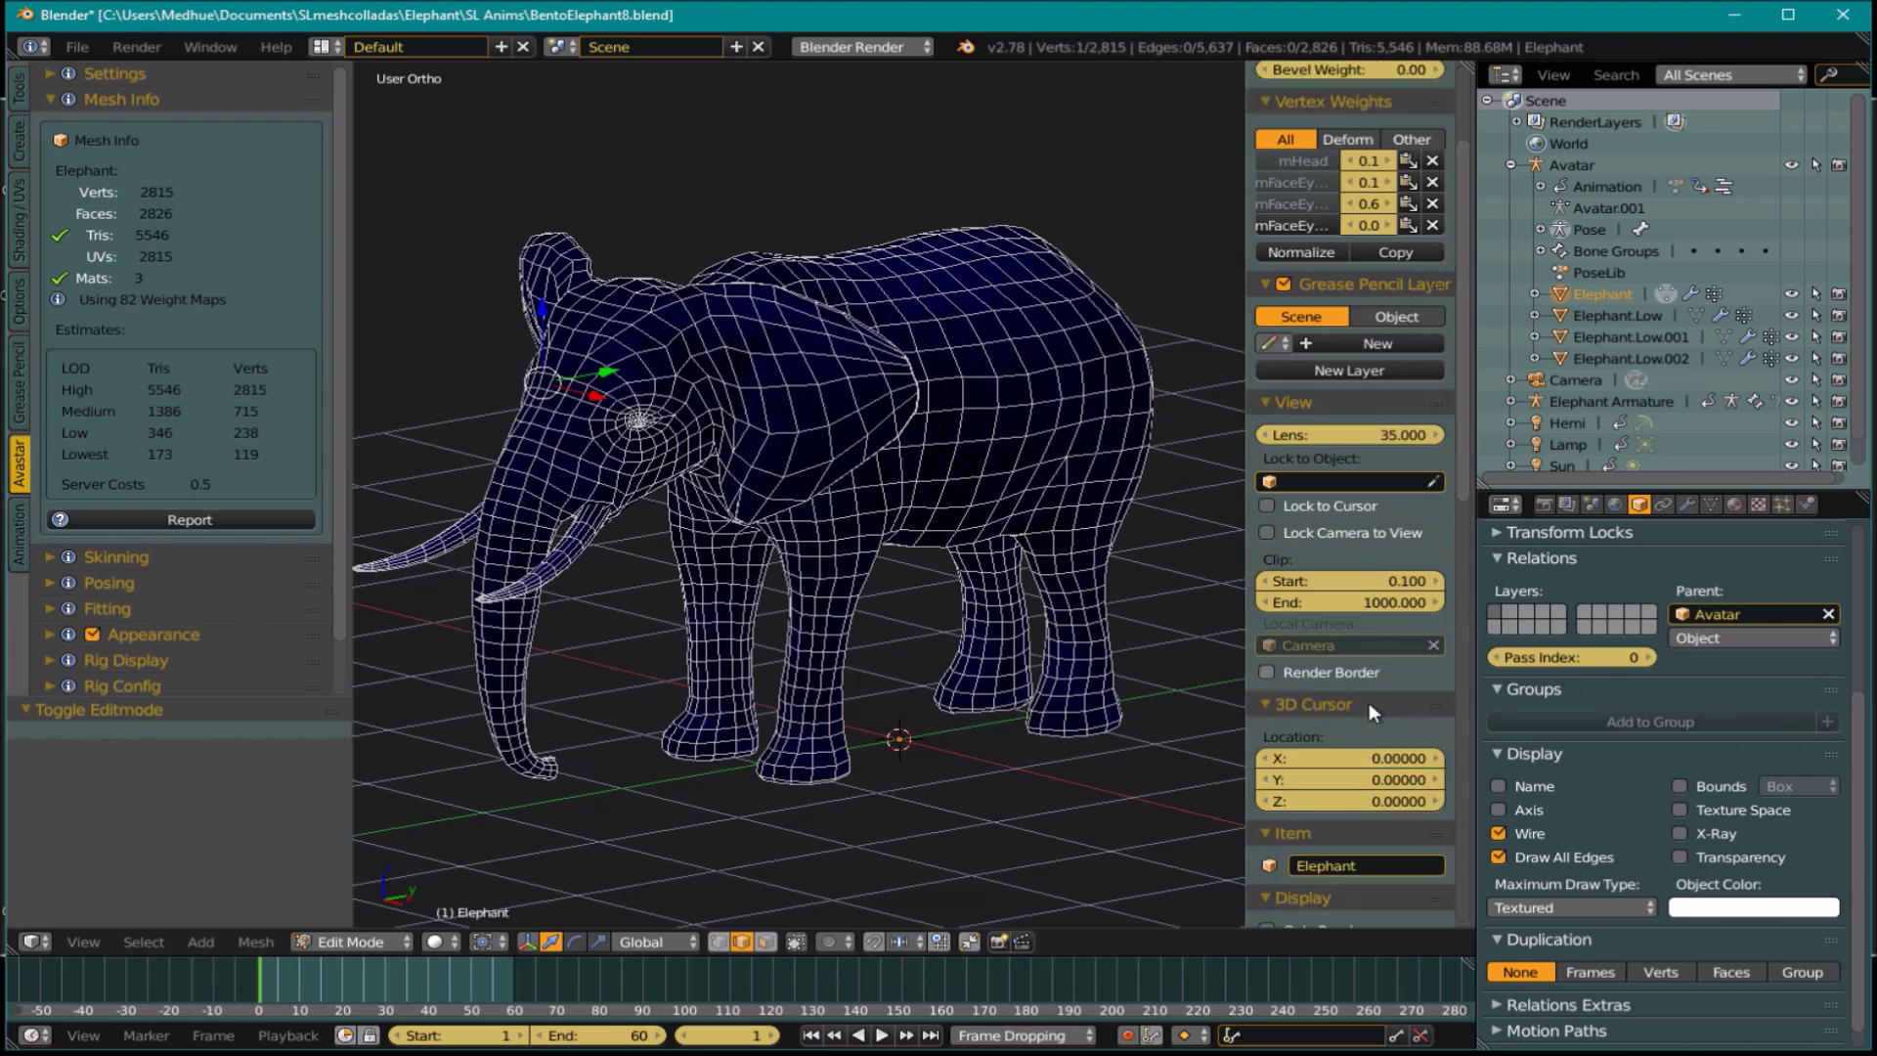
pyautogui.scroll(-5, 1370, 698)
pyautogui.click(1266, 473)
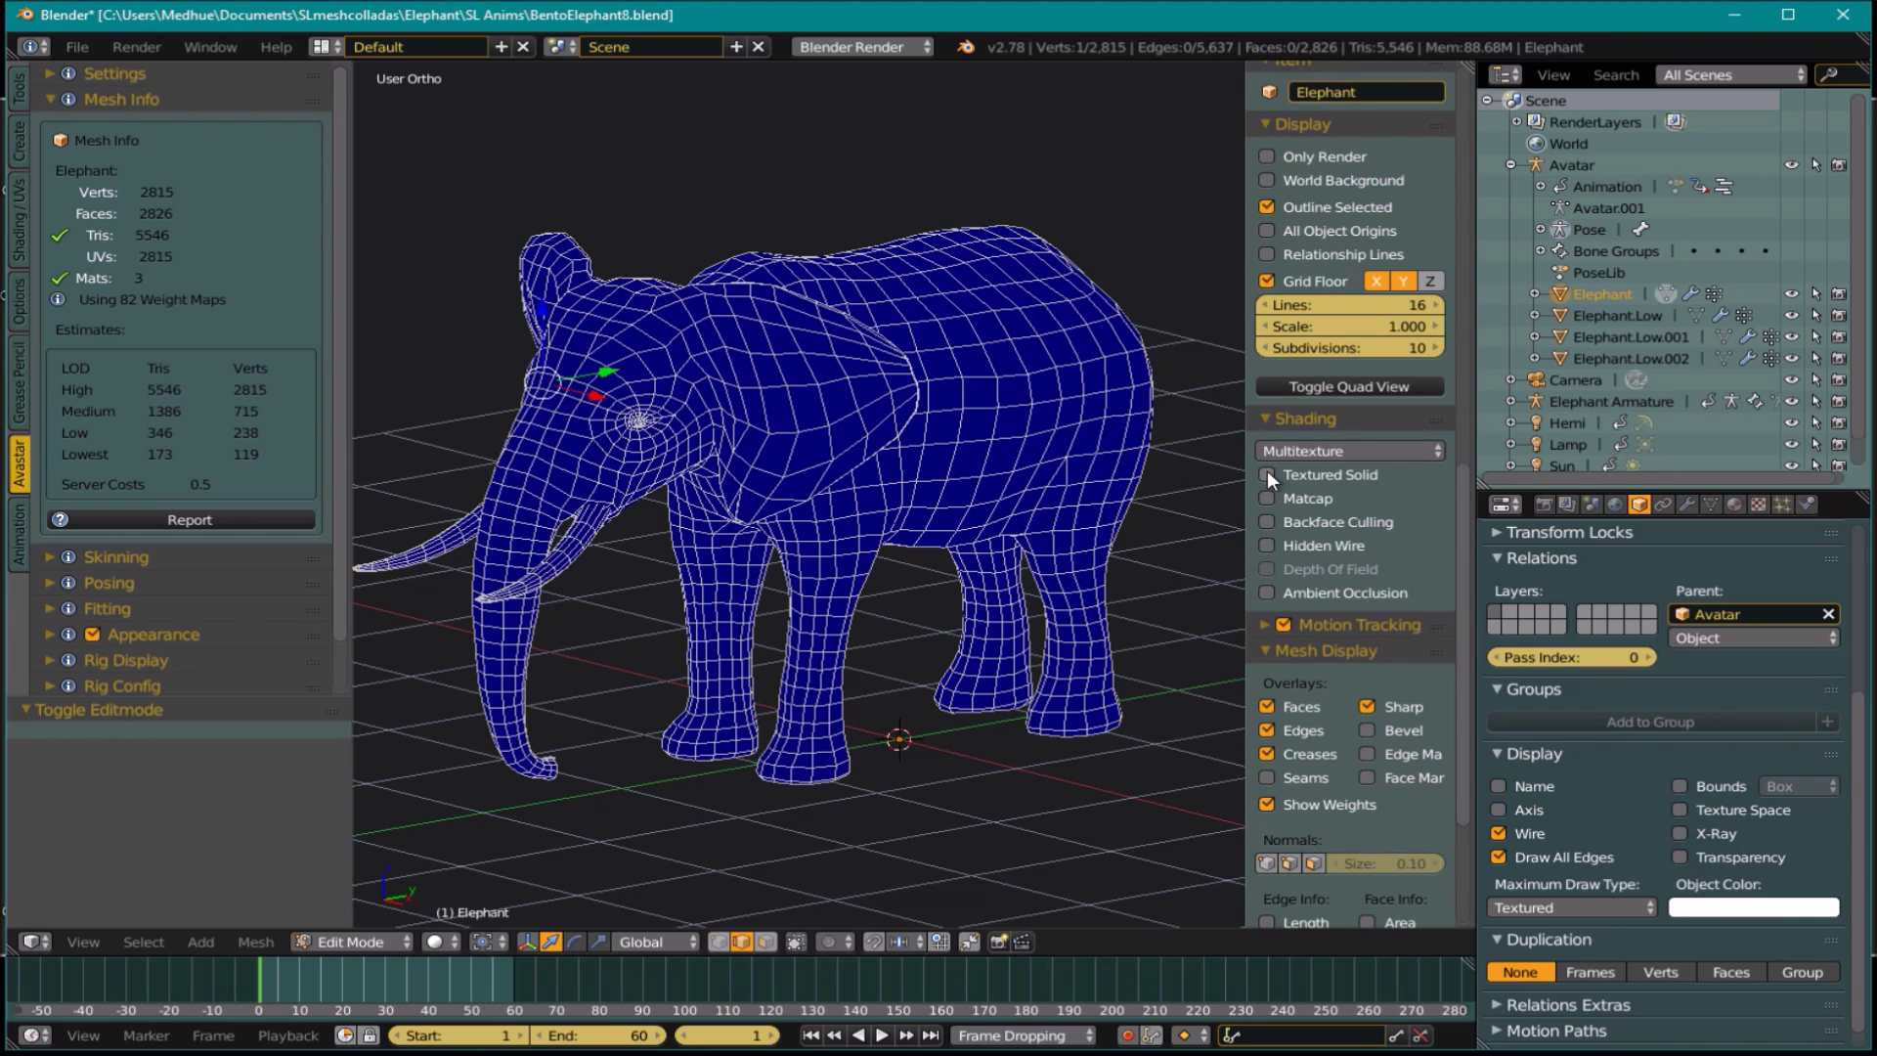
pyautogui.click(1266, 804)
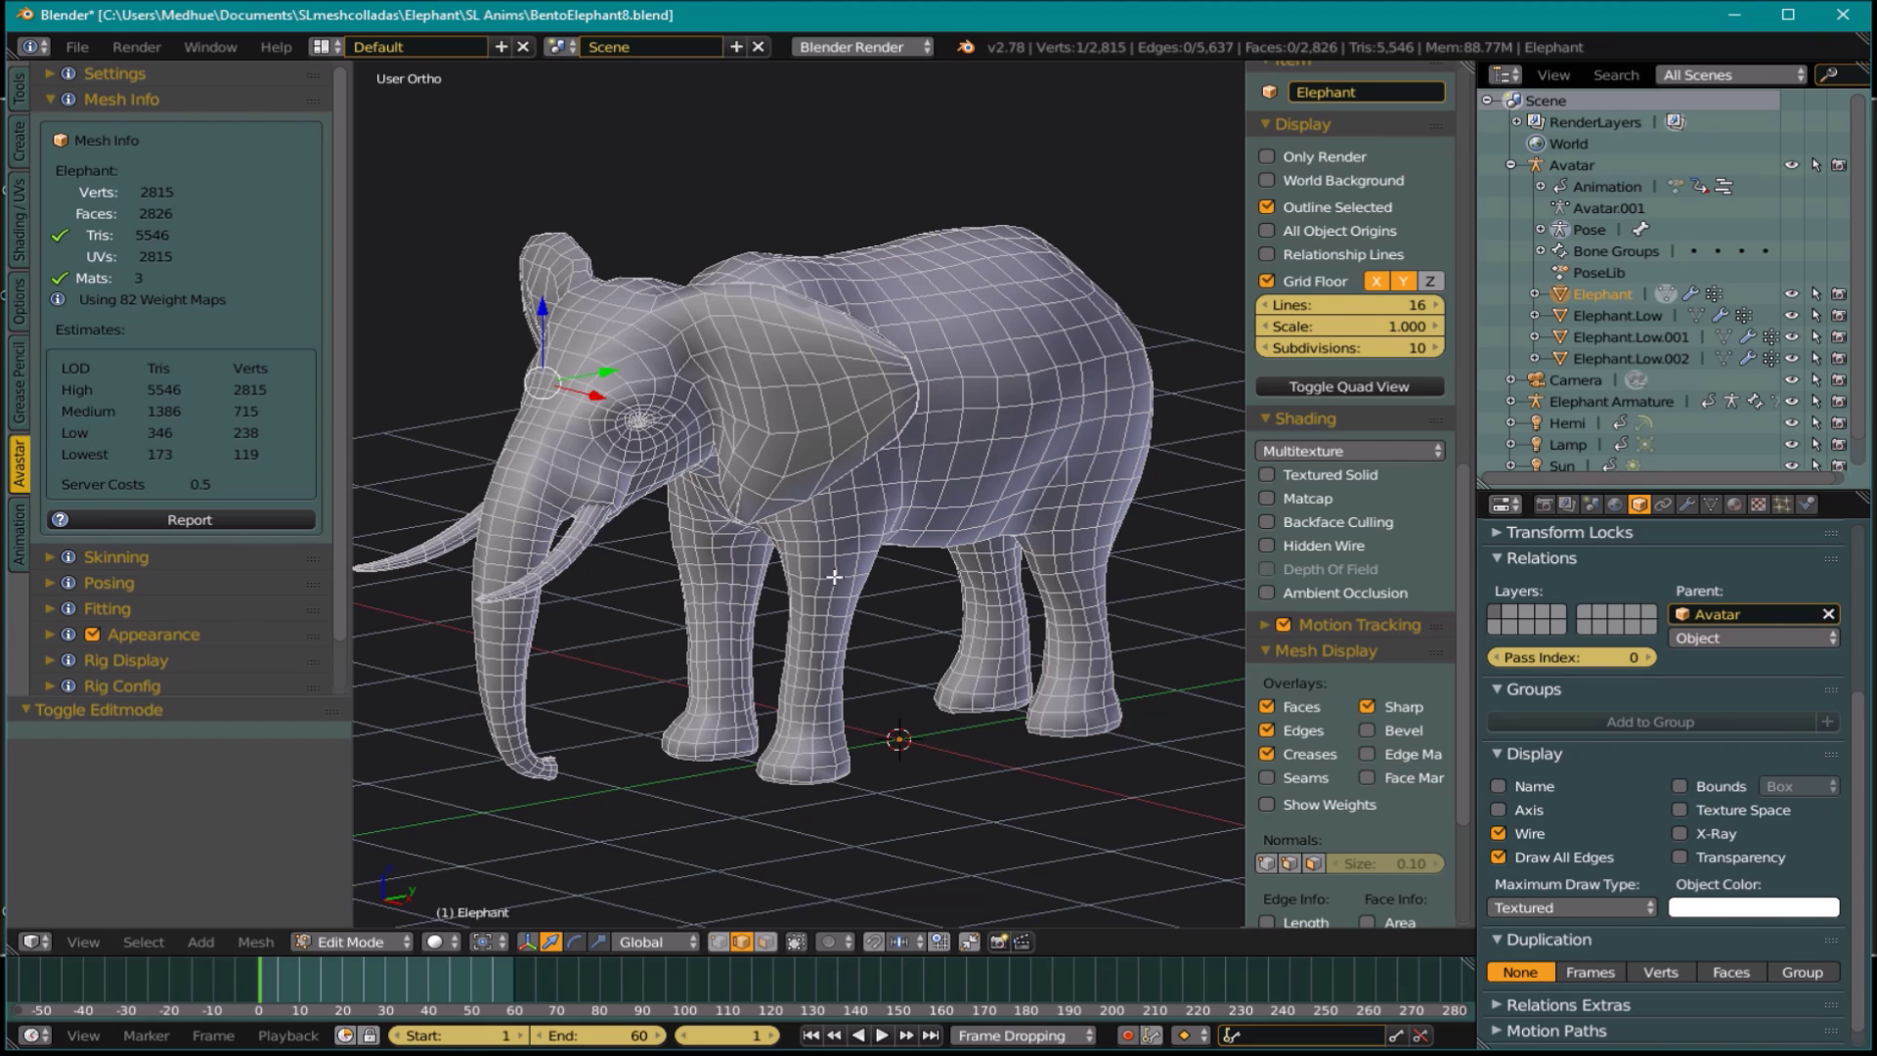
# - Try triangulating all faces of the elephant mesh, inspect the body, and undo the triangulation
pyautogui.press('a')
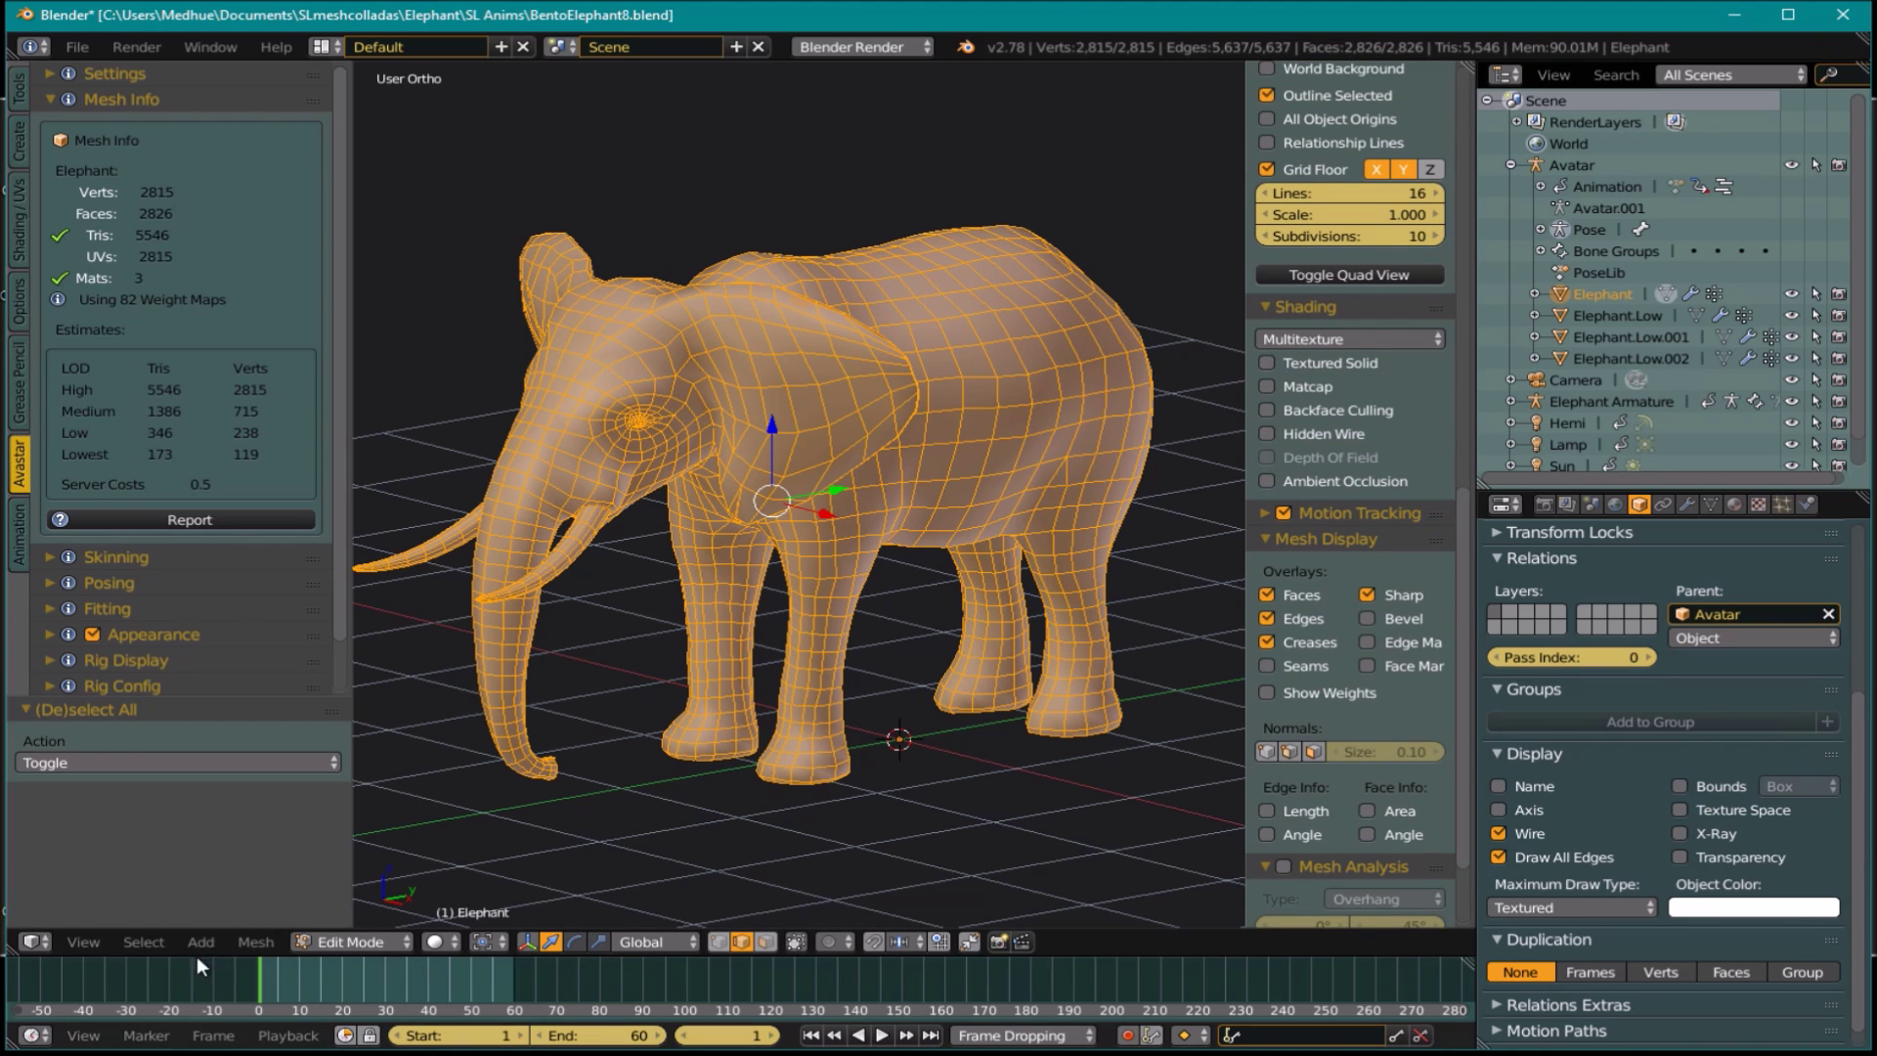
pyautogui.click(256, 941)
pyautogui.moveTo(354, 664)
pyautogui.moveTo(355, 619)
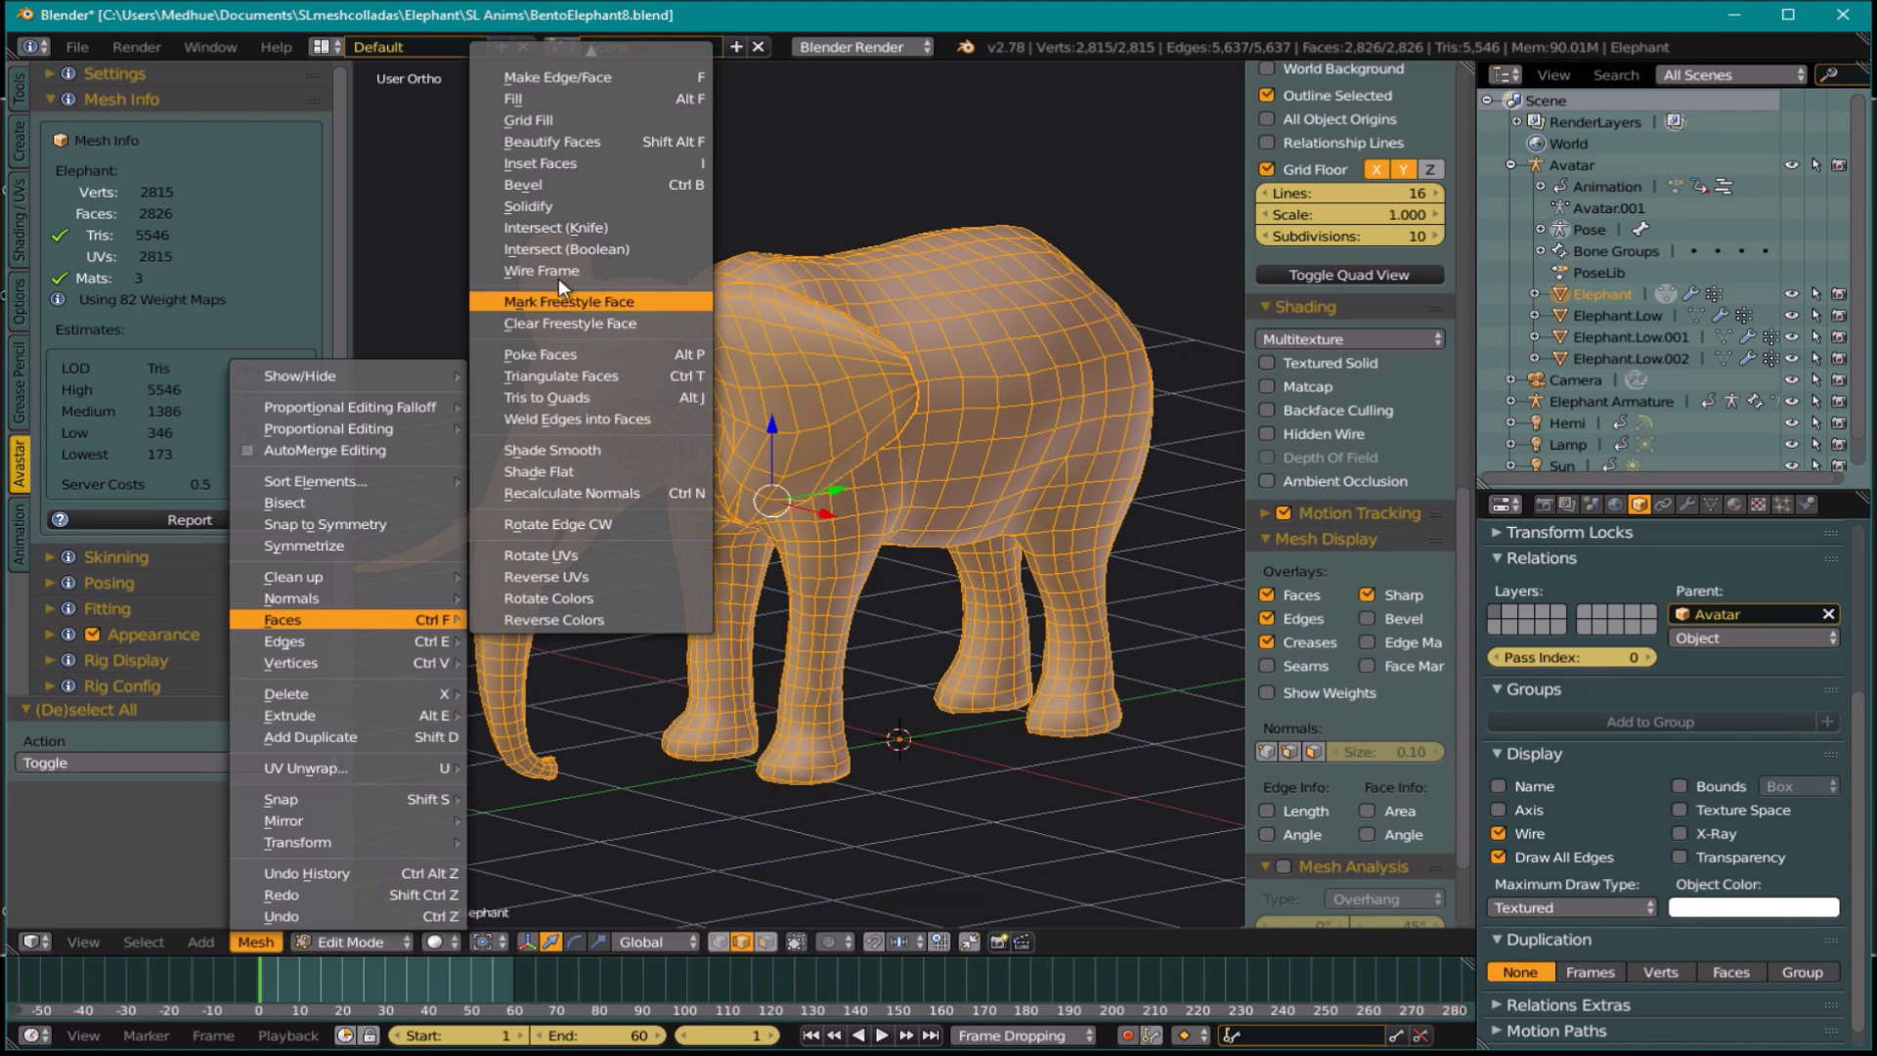
pyautogui.click(587, 375)
pyautogui.moveTo(976, 587); pyautogui.dragTo(1003, 361, button='middle')
pyautogui.scroll(5, 913, 620)
pyautogui.moveTo(585, 408); pyautogui.dragTo(1068, 595, button='middle')
pyautogui.scroll(-3, 856, 443)
pyautogui.scroll(1, 975, 587)
pyautogui.hotkey('ctrl', 'z')
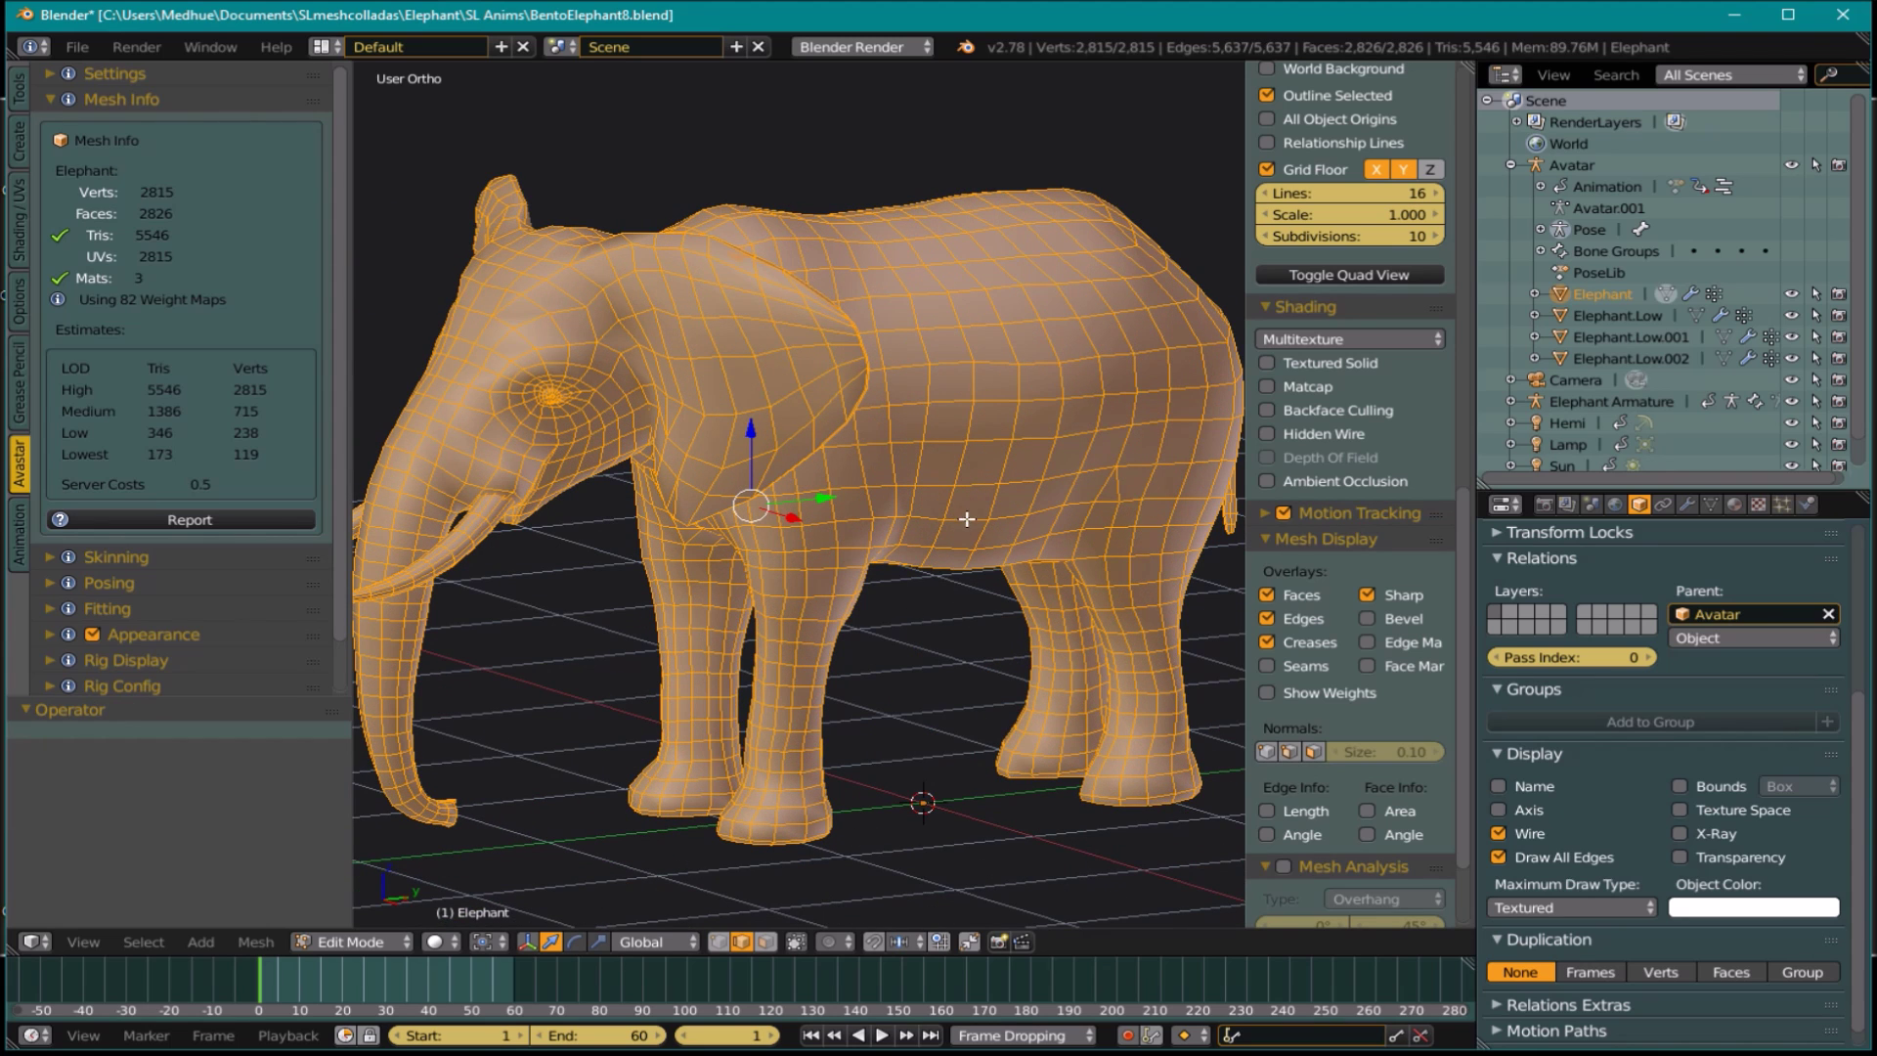
# - Examine the elephant's quad edge flow from several angles, including the head, legs and body
pyautogui.moveTo(907, 549); pyautogui.dragTo(895, 420, button='middle')
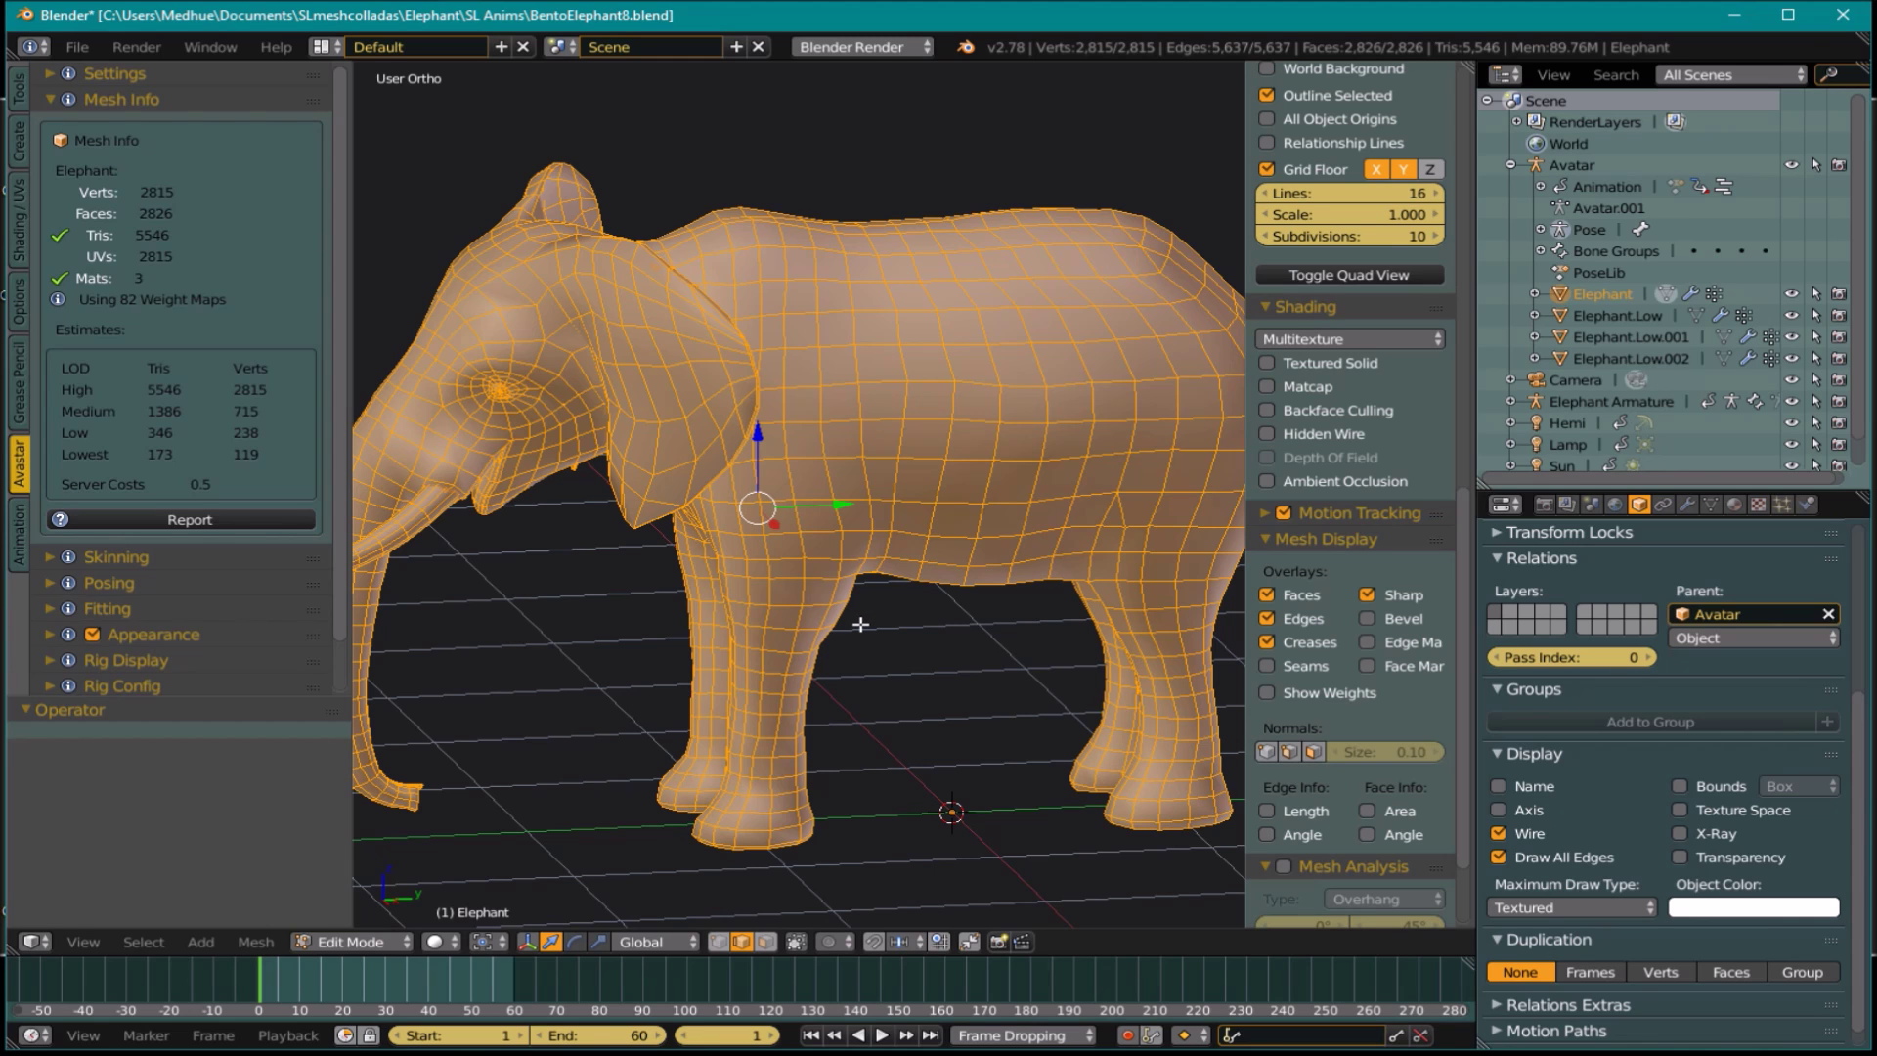
pyautogui.moveTo(748, 572); pyautogui.dragTo(819, 590, button='middle')
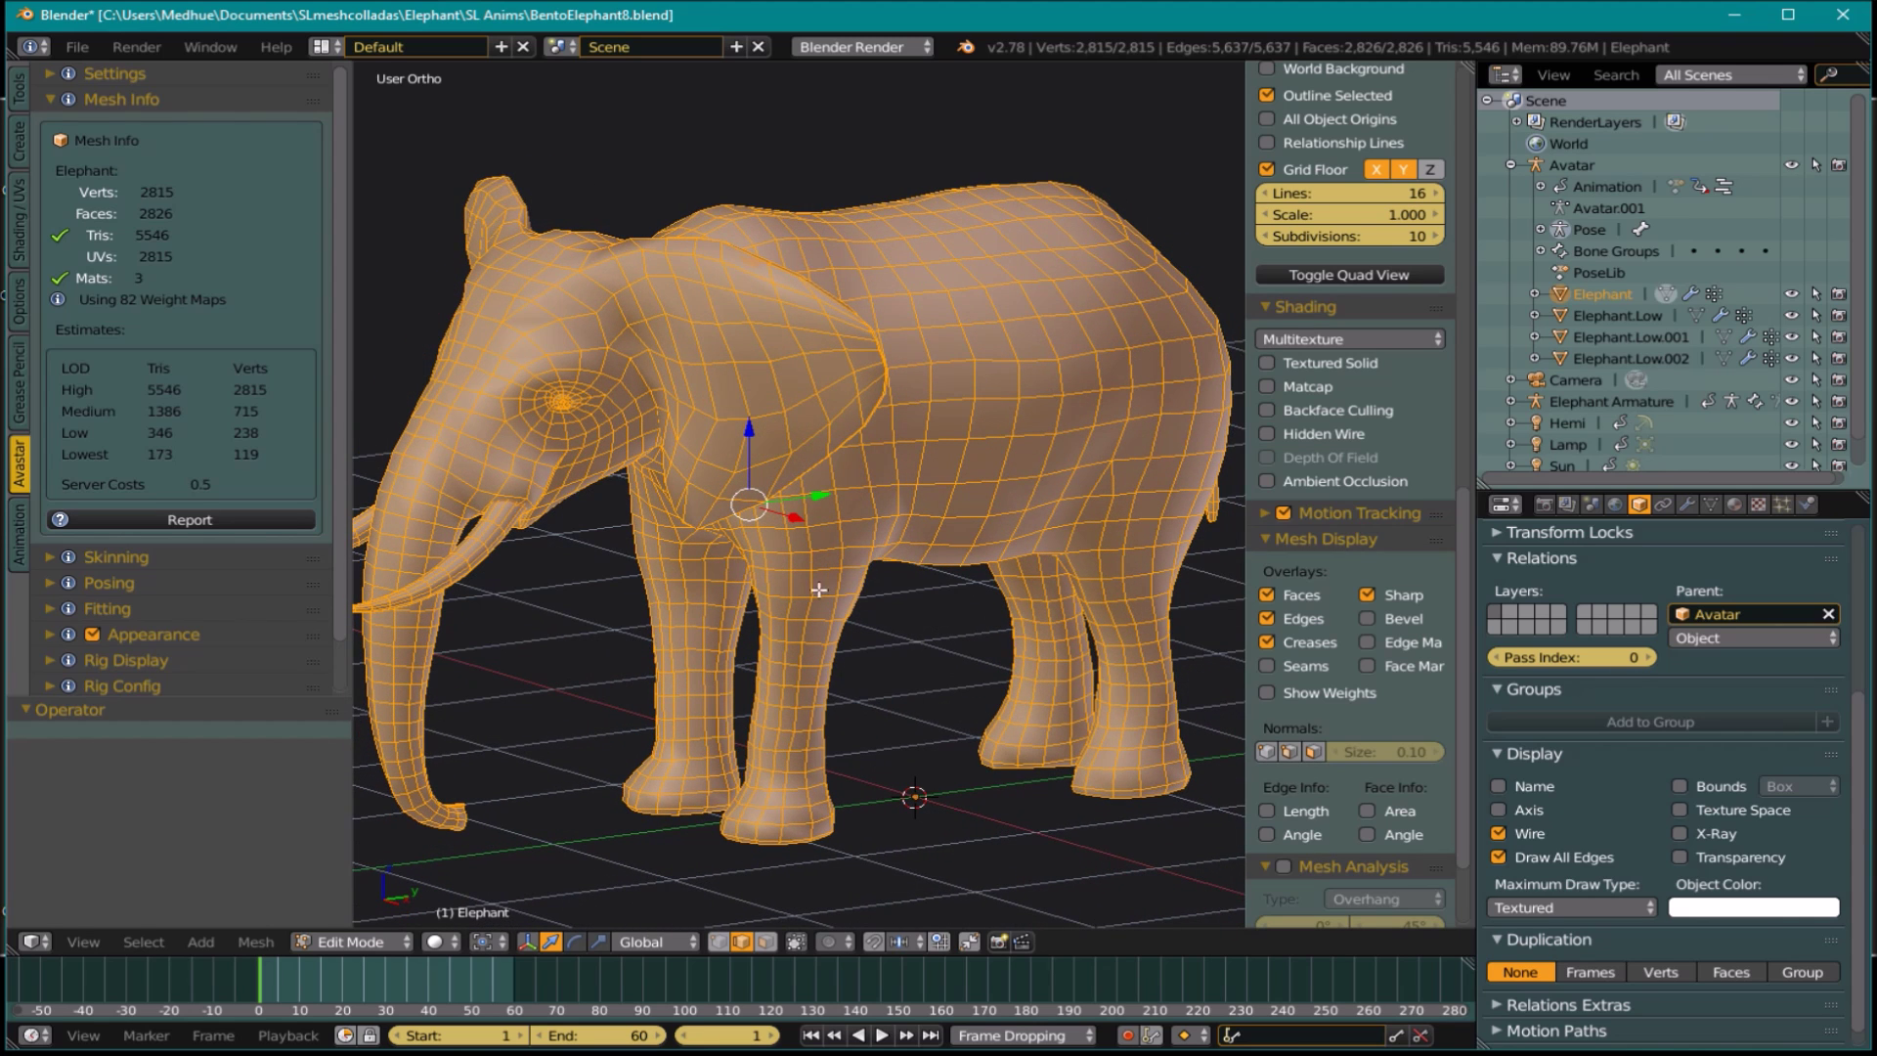
pyautogui.press('KP_6')
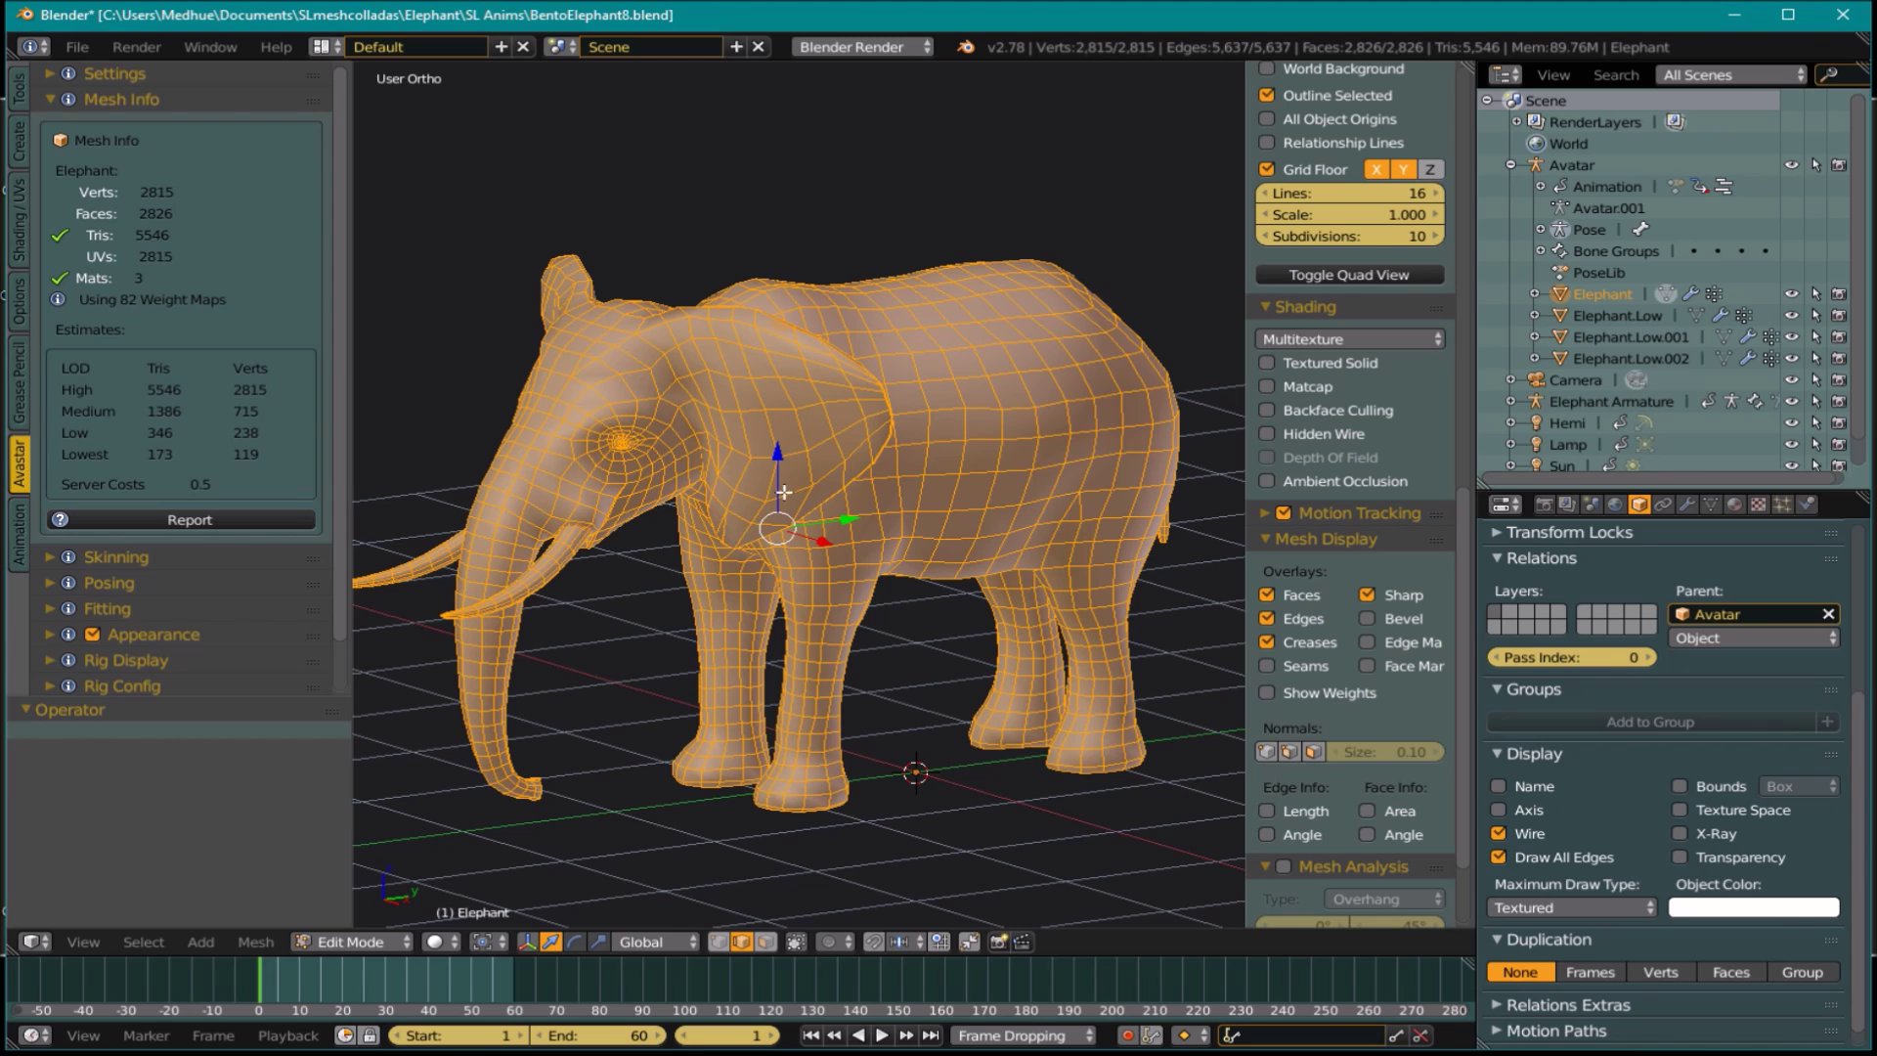
pyautogui.moveTo(883, 606)
pyautogui.mouseDown(button='middle')
pyautogui.moveTo(858, 602)
pyautogui.moveTo(915, 617)
pyautogui.mouseUp(button='middle')
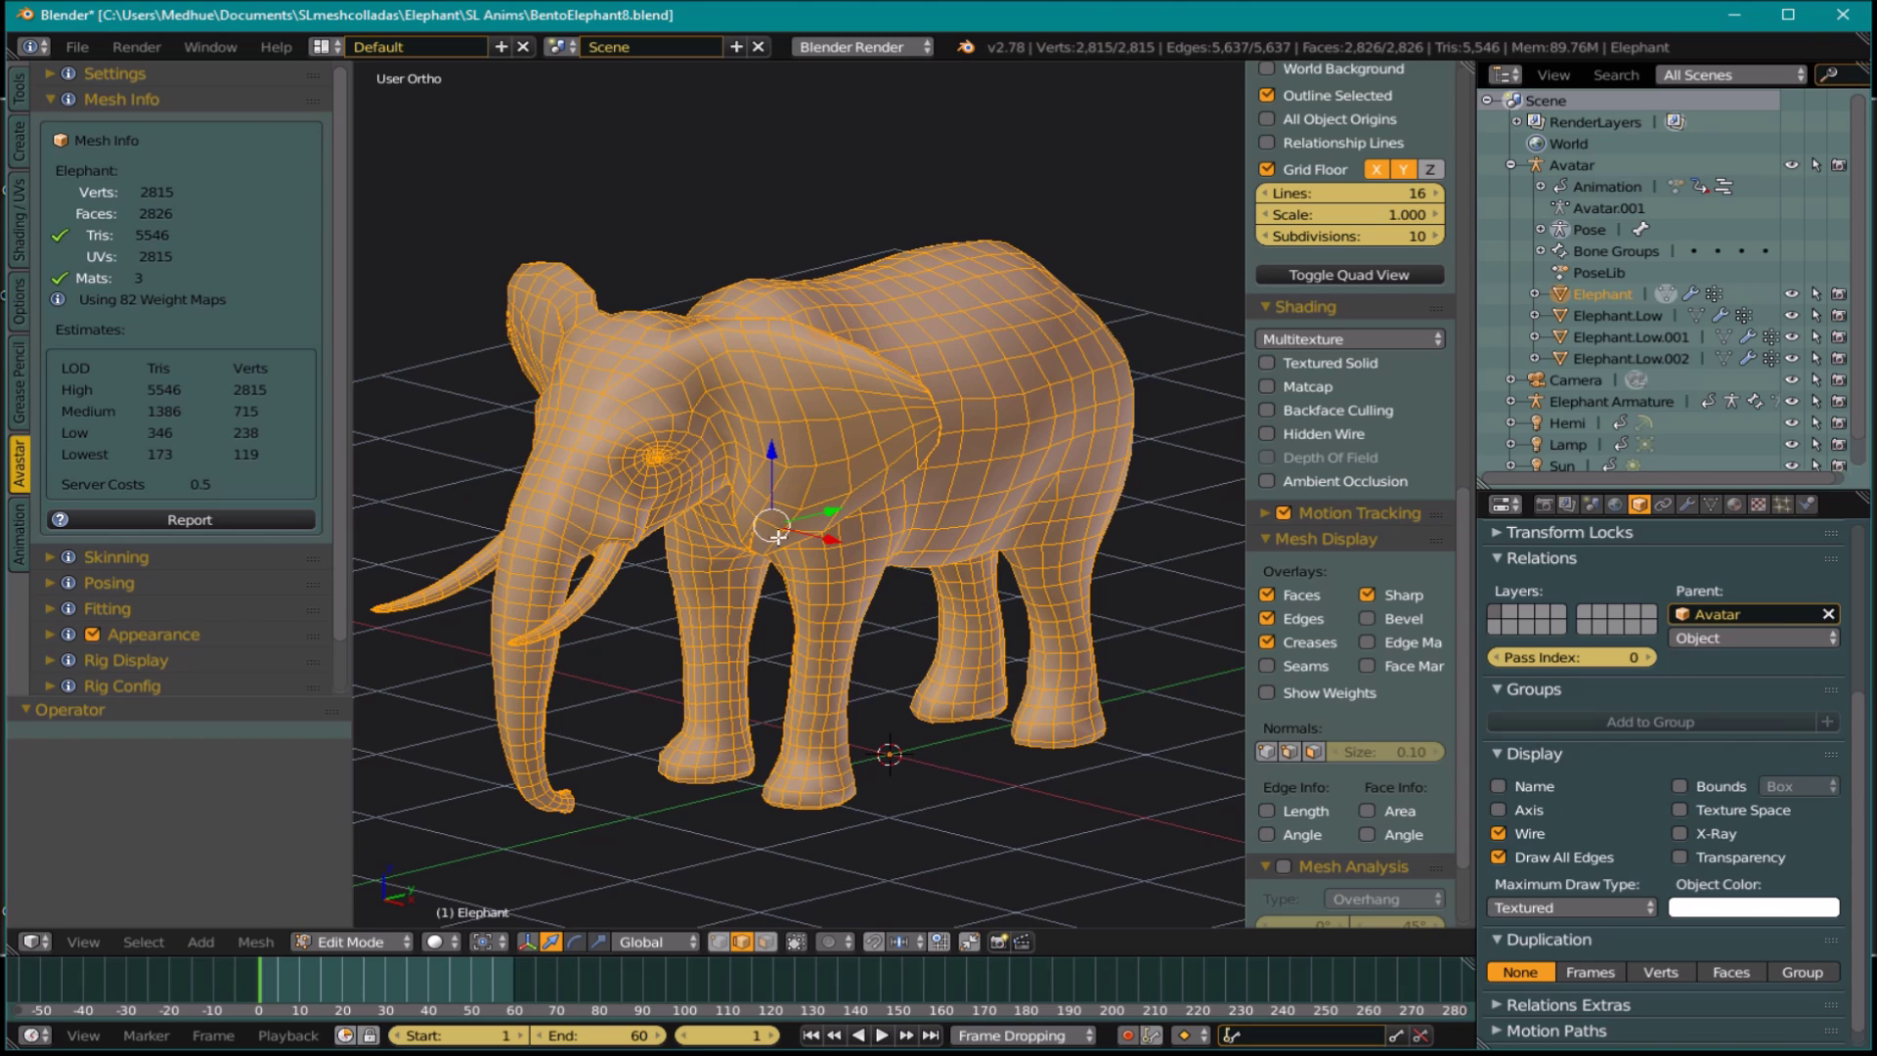
pyautogui.moveTo(959, 573); pyautogui.dragTo(925, 533, button='middle')
pyautogui.scroll(4, 948, 465)
pyautogui.scroll(-5, 777, 489)
pyautogui.moveTo(855, 607); pyautogui.dragTo(819, 618, button='middle')
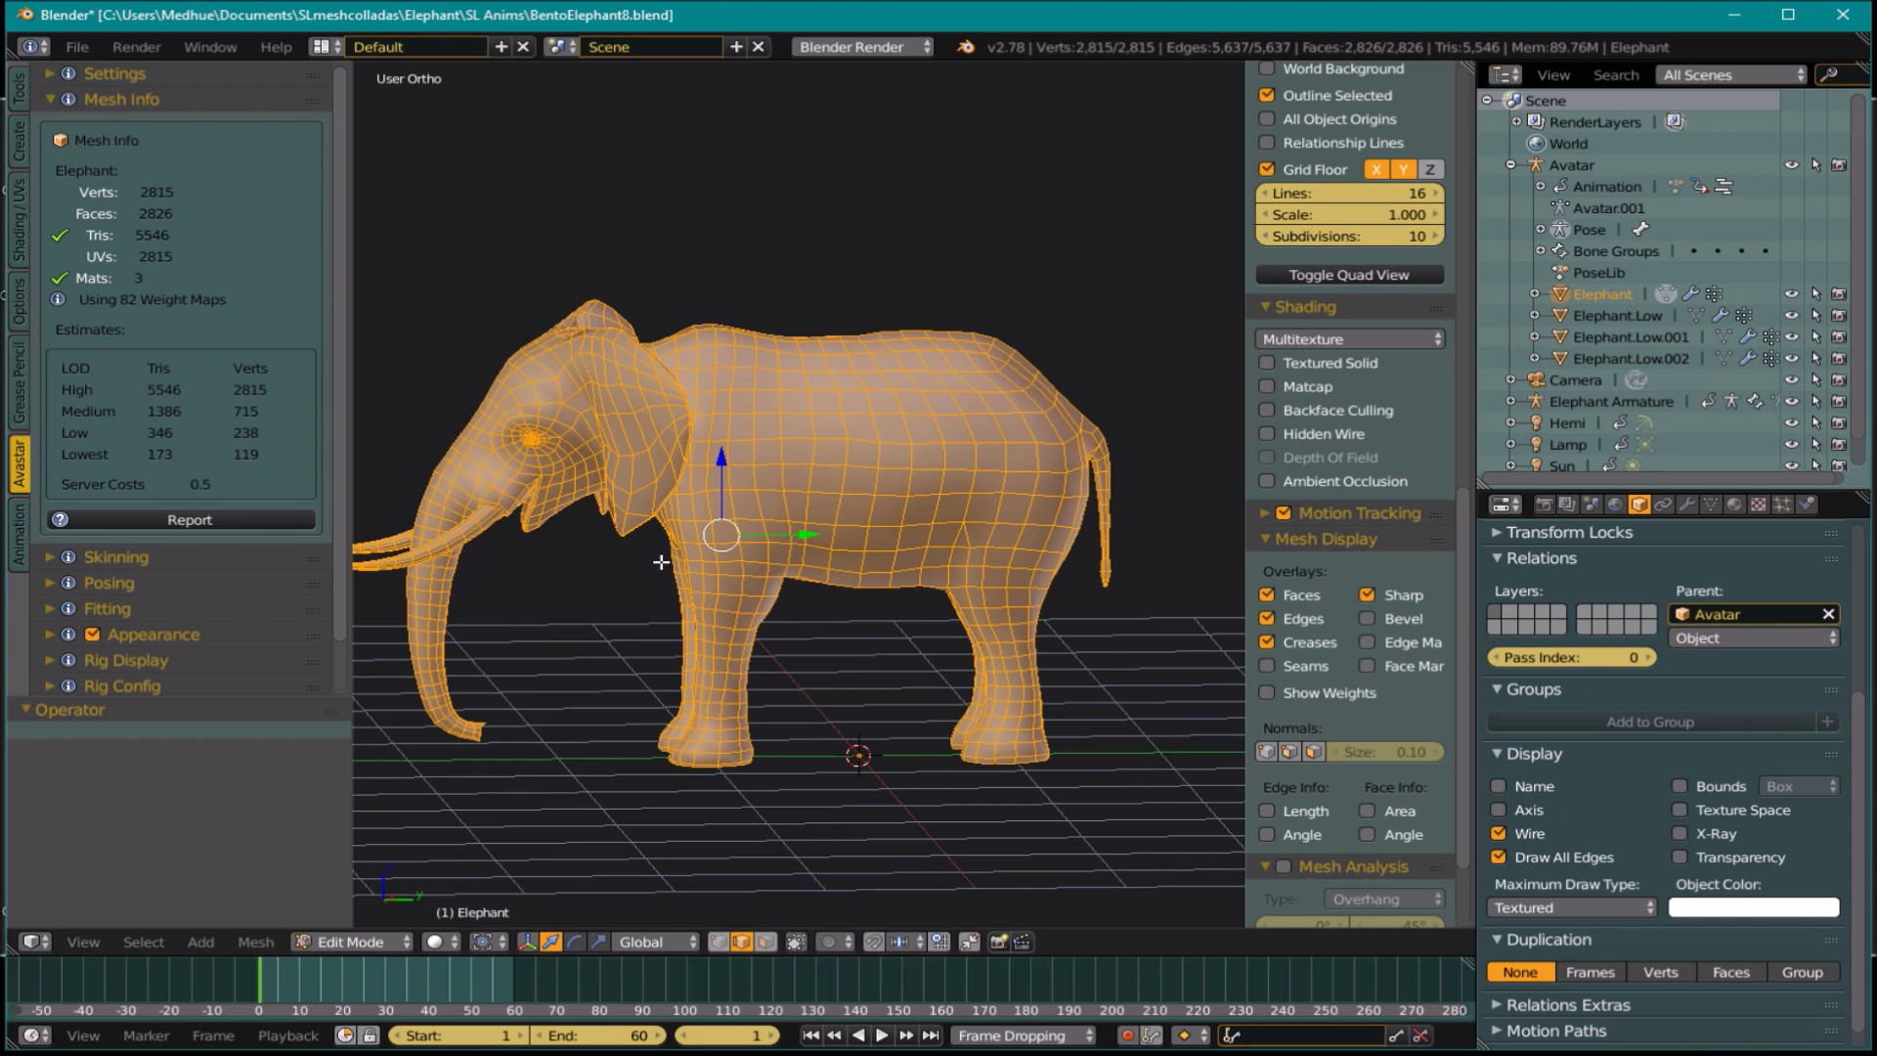
pyautogui.moveTo(667, 548); pyautogui.dragTo(774, 560, button='middle')
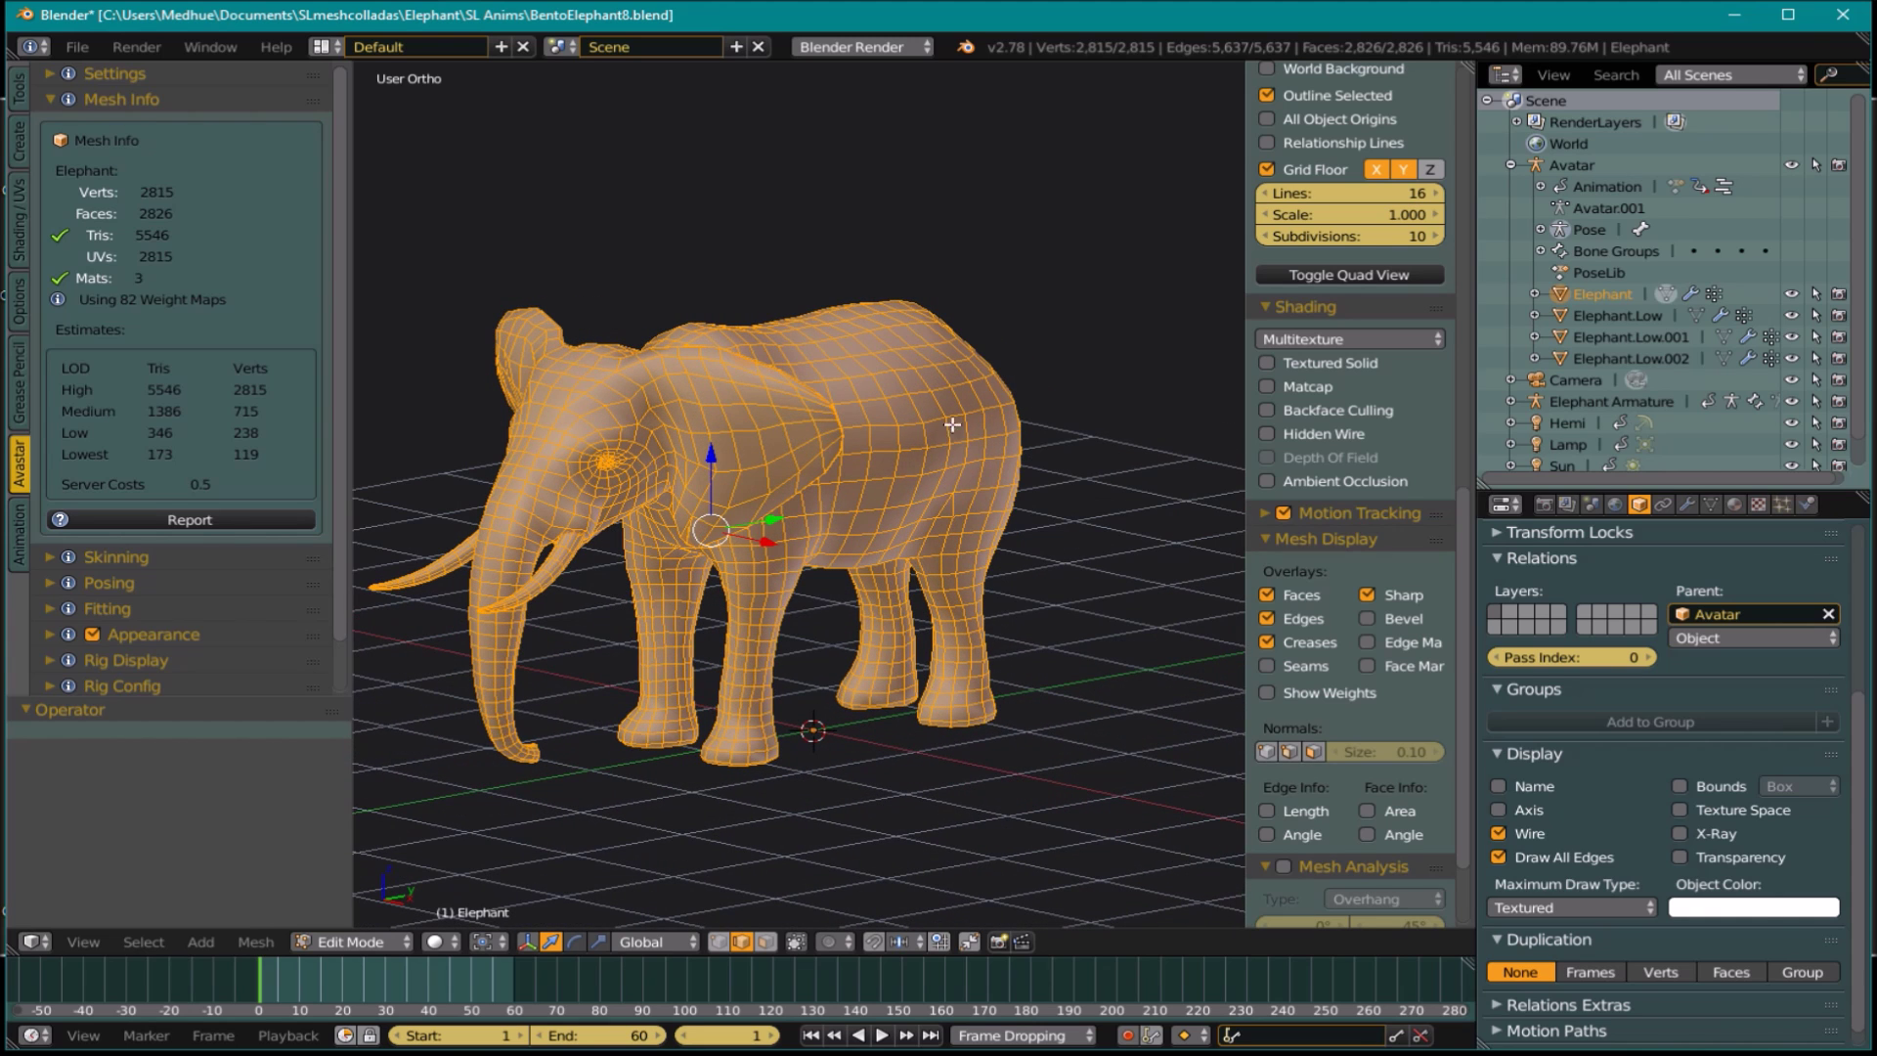
pyautogui.moveTo(607, 728); pyautogui.dragTo(555, 663, button='middle')
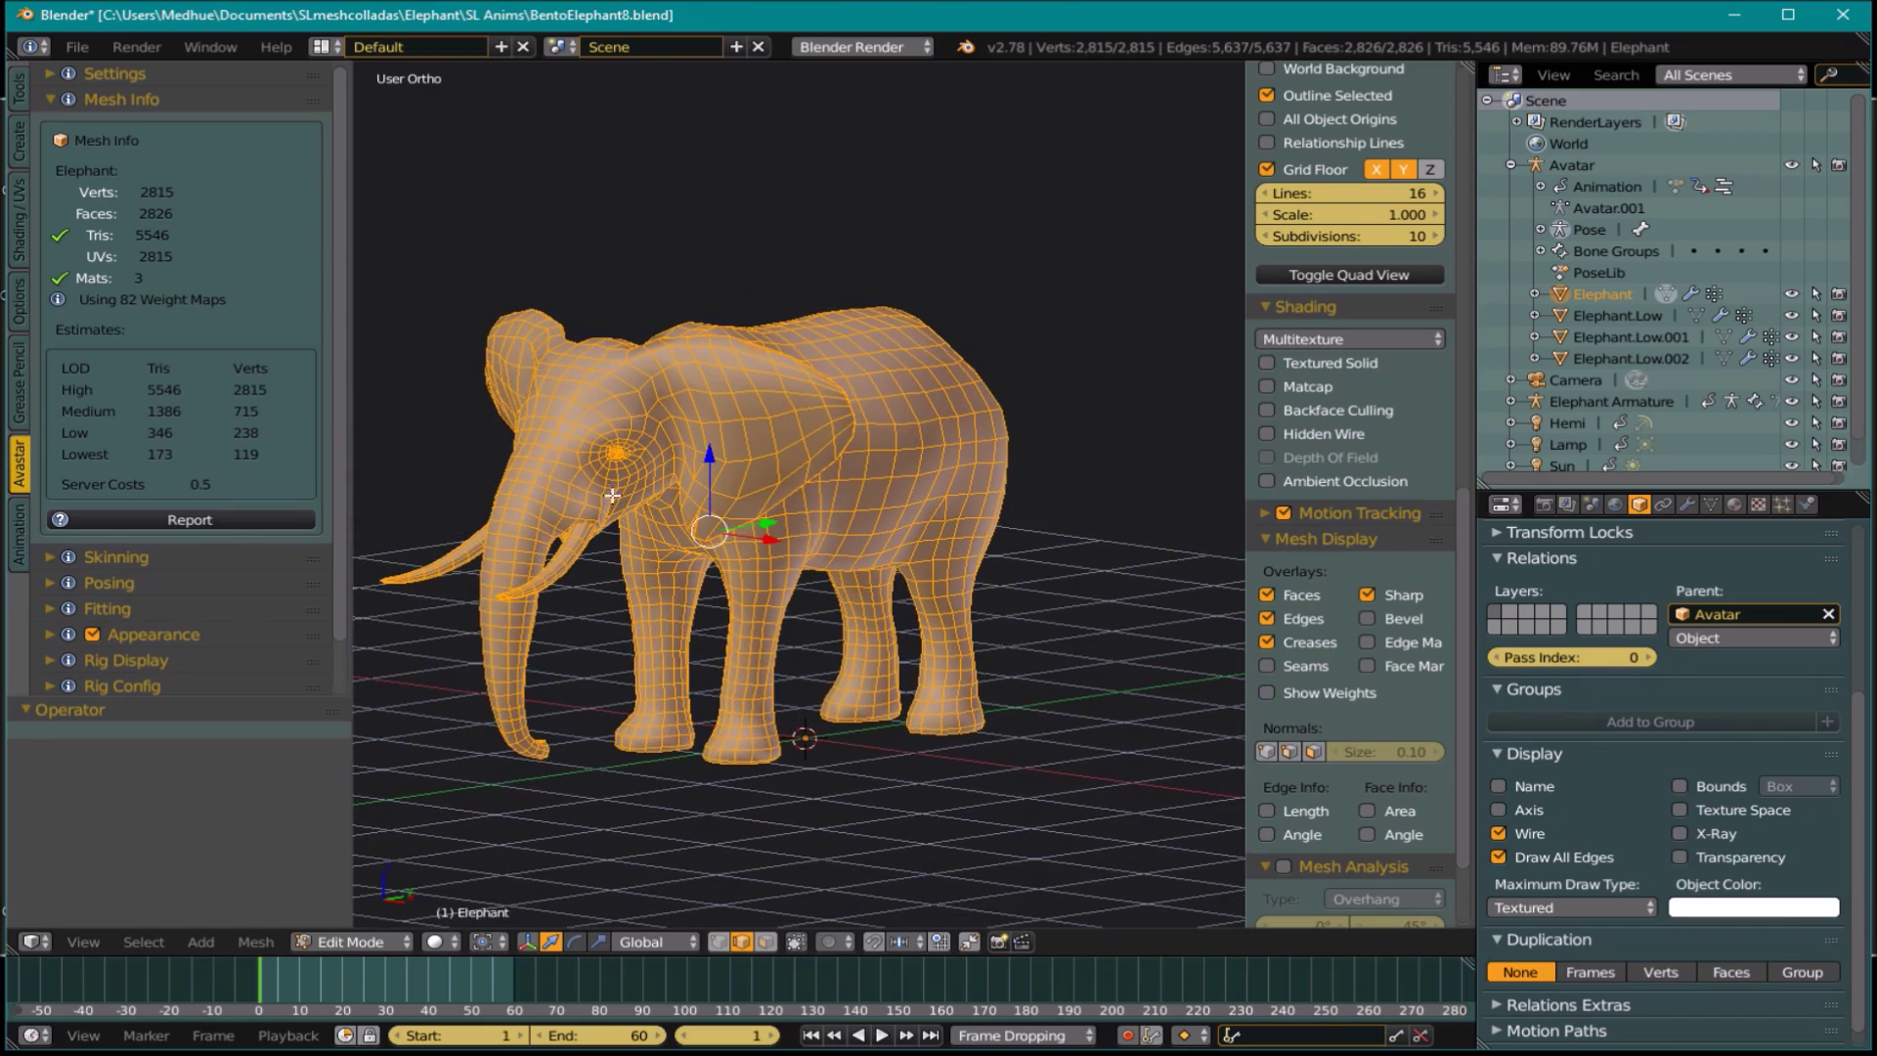
pyautogui.scroll(5, 739, 562)
pyautogui.scroll(-5, 848, 549)
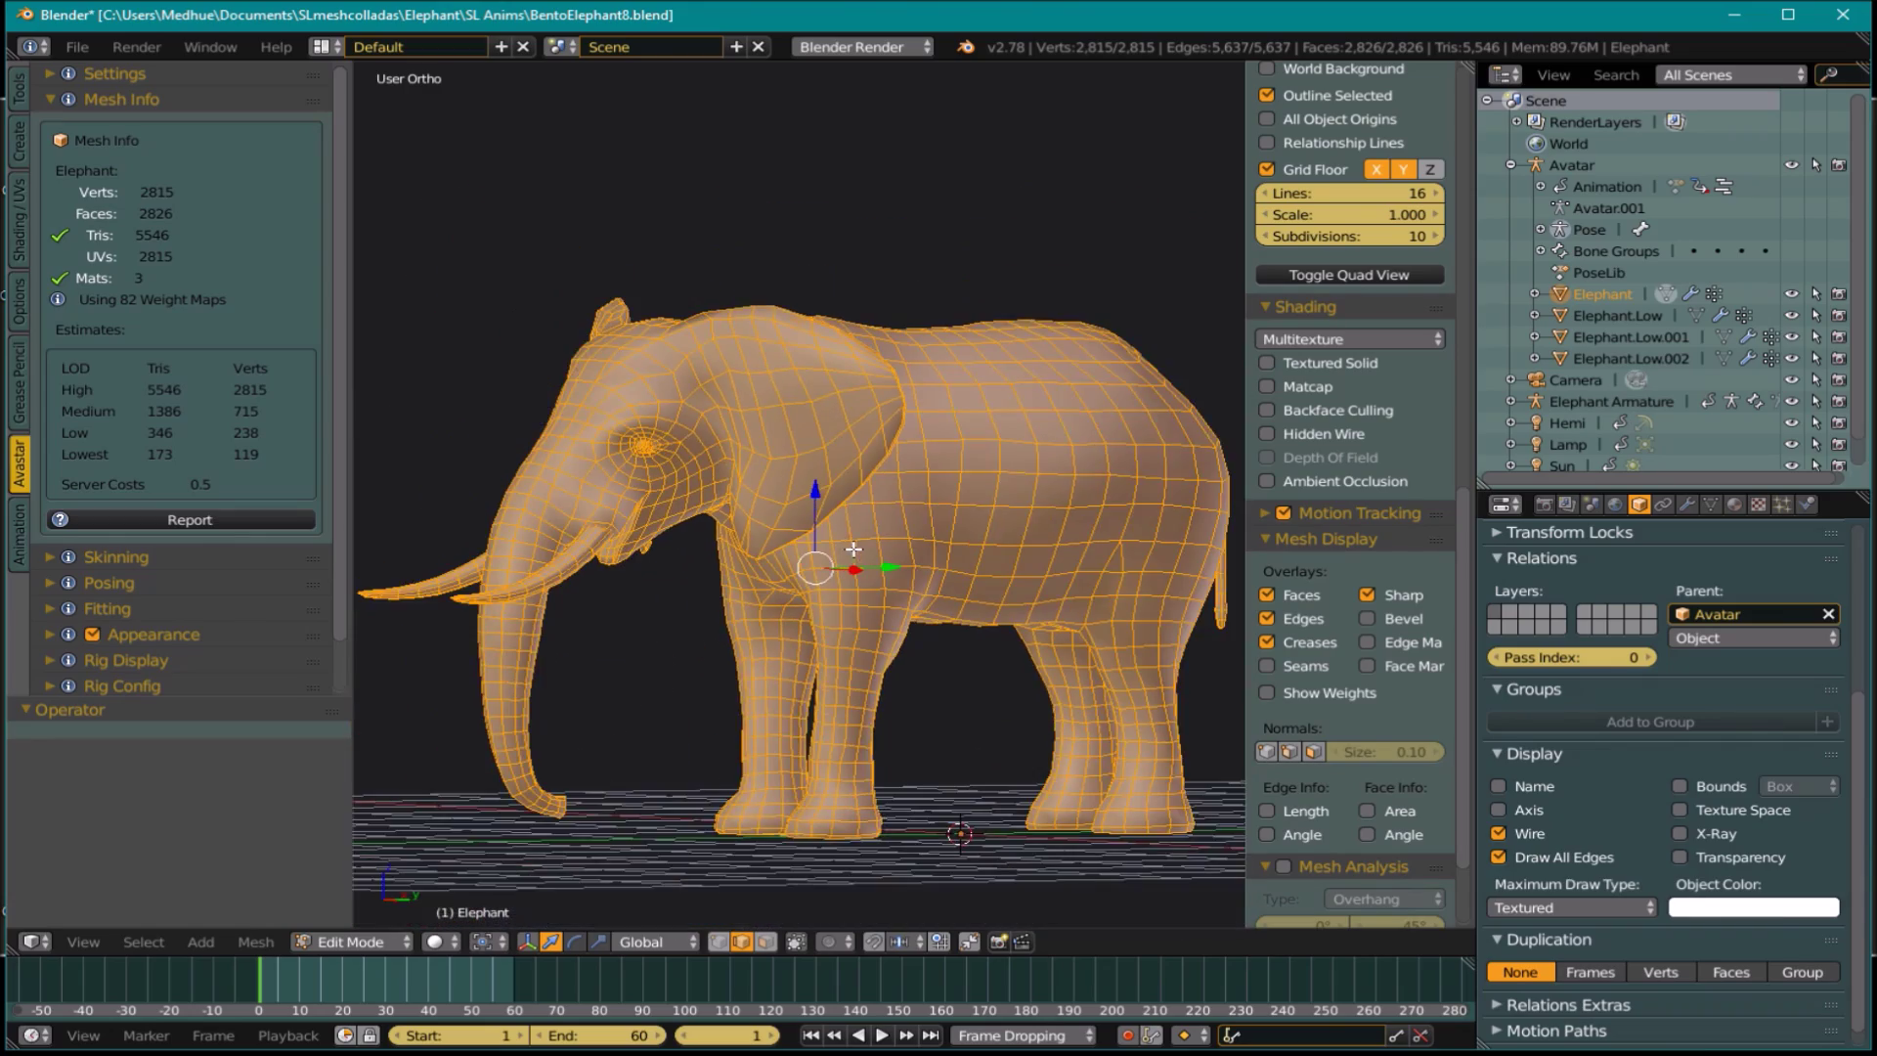
pyautogui.moveTo(852, 552); pyautogui.dragTo(873, 565, button='middle')
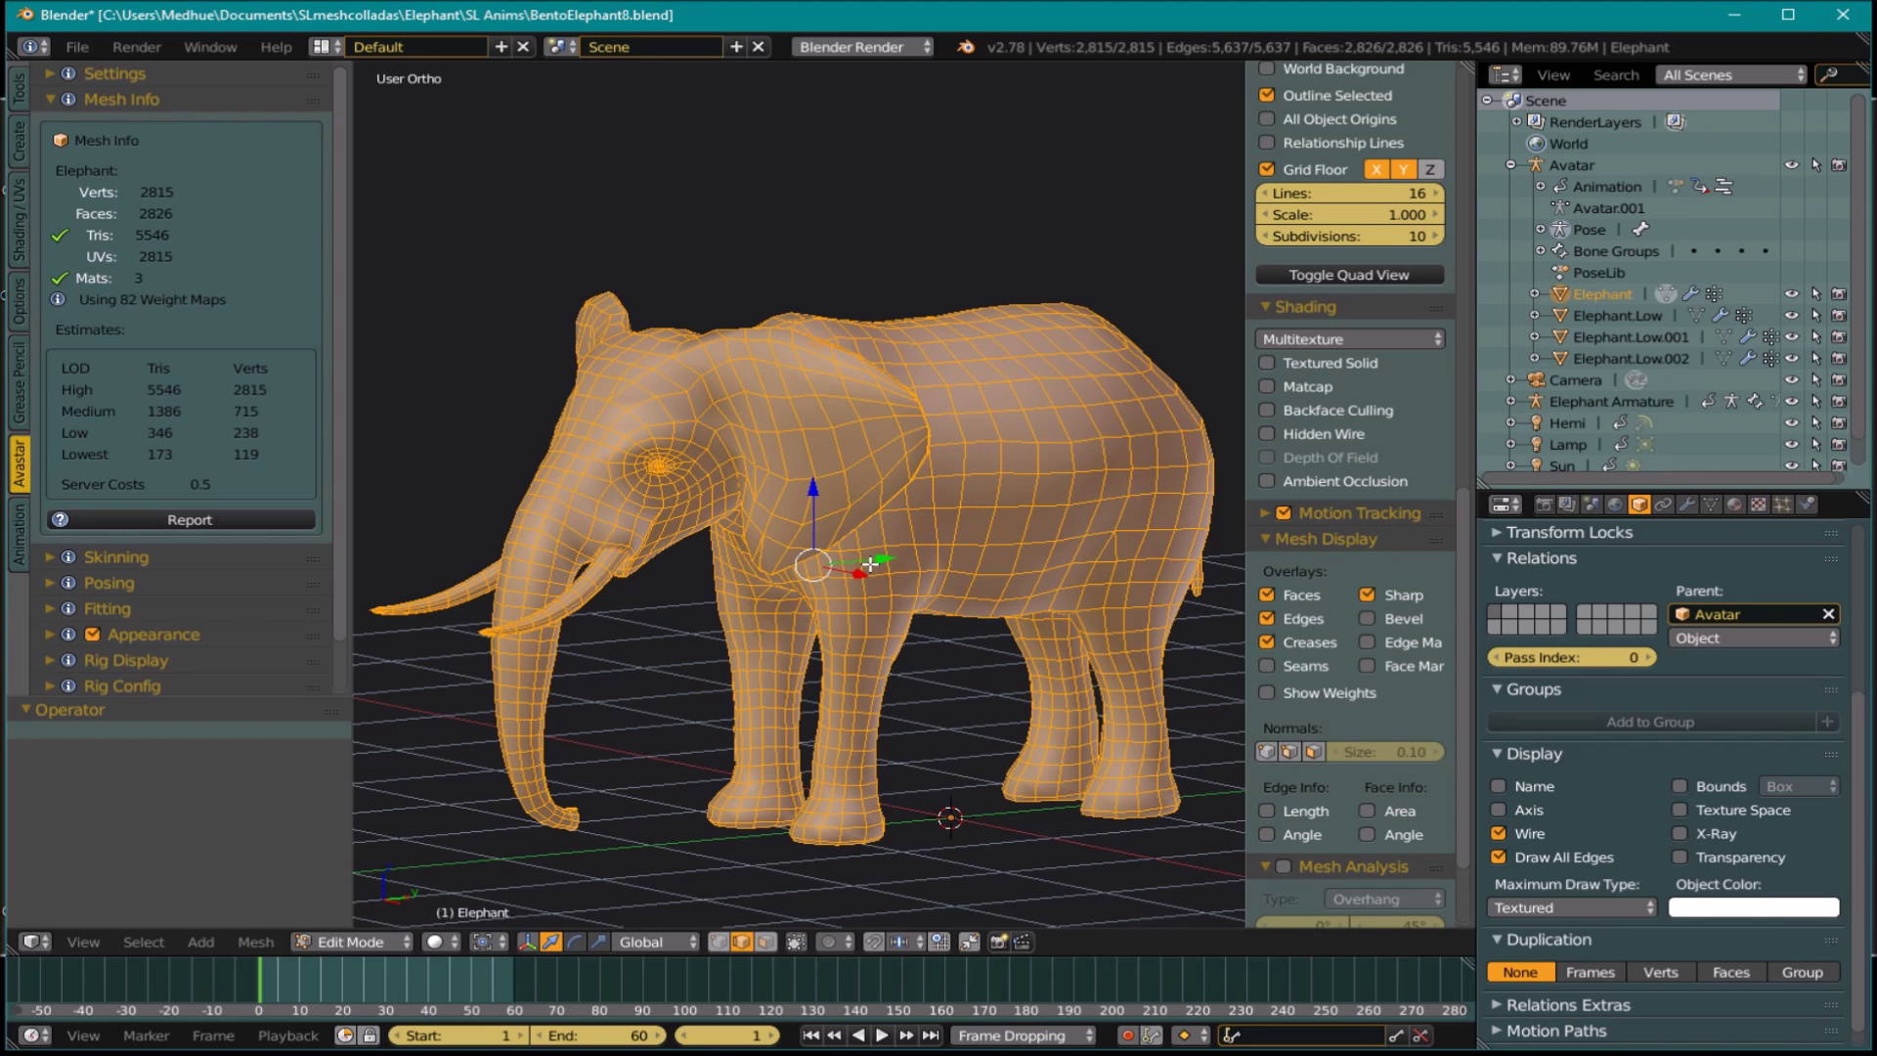